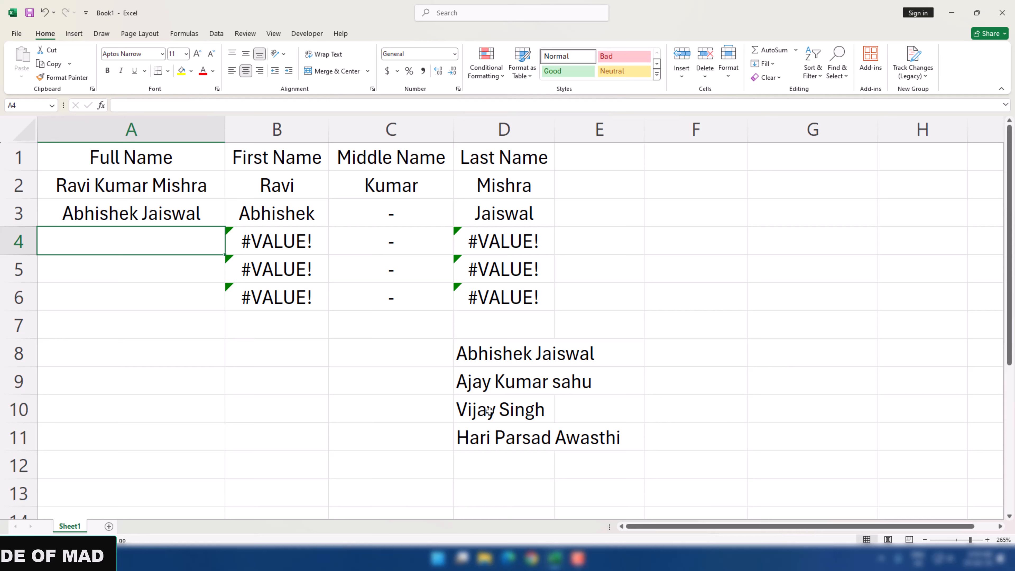
# Step: Enter the full names listed in D9 and D10 into cells A4 and A5 of the Full Name column
pyautogui.write('Ajay Kumar Sahu')
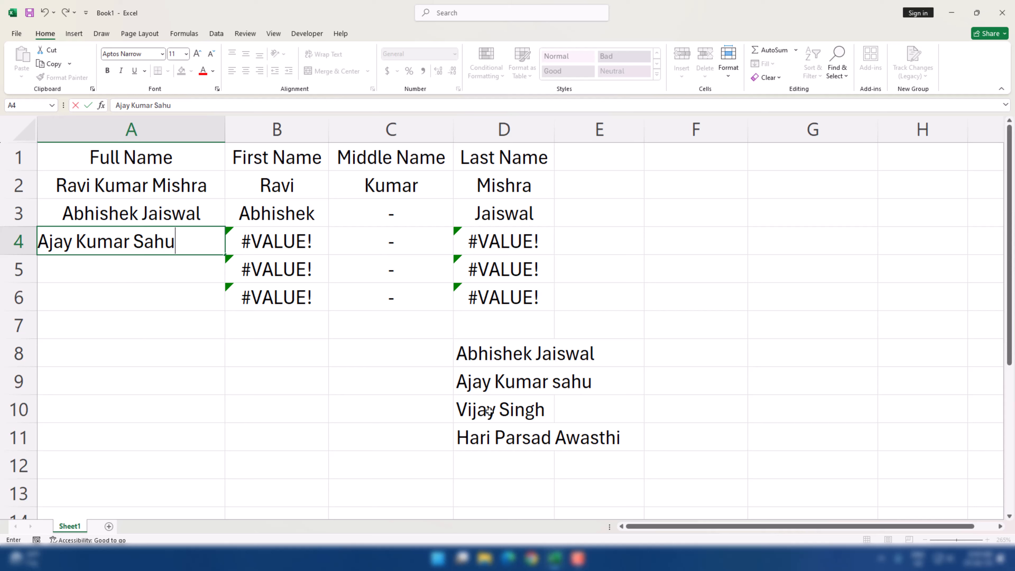
pyautogui.press('Return')
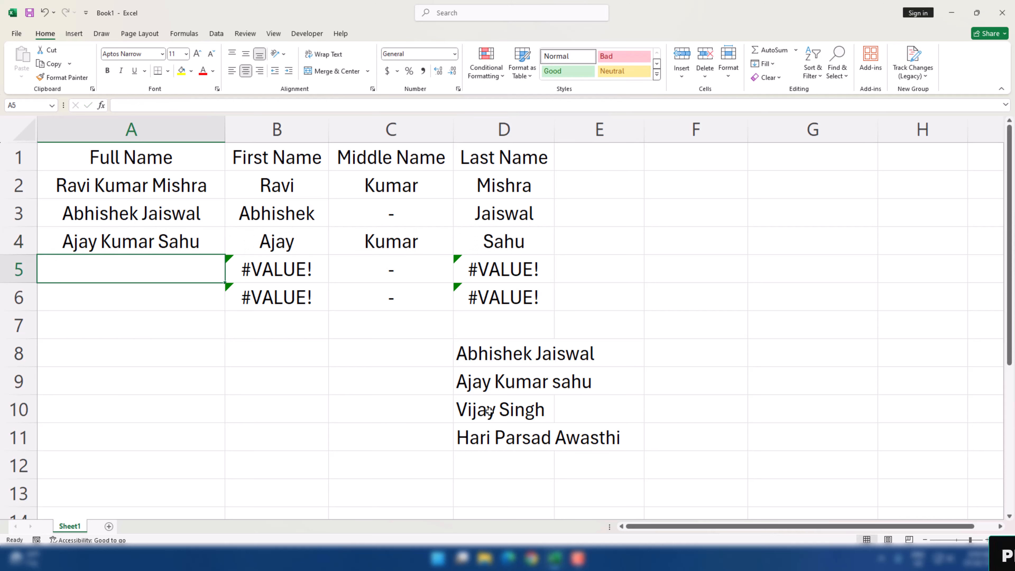
pyautogui.write('V')
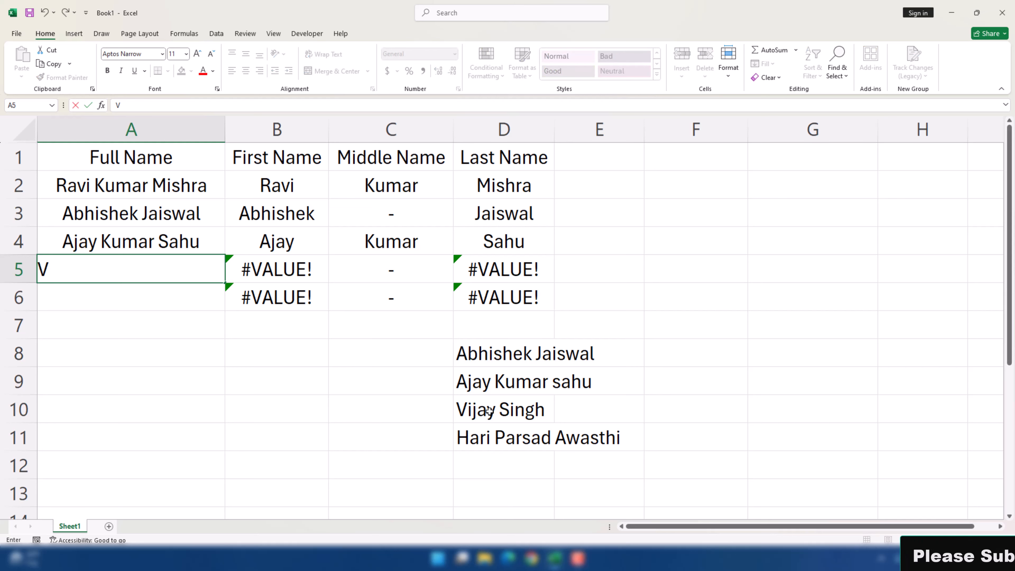
pyautogui.write('ijay Singh')
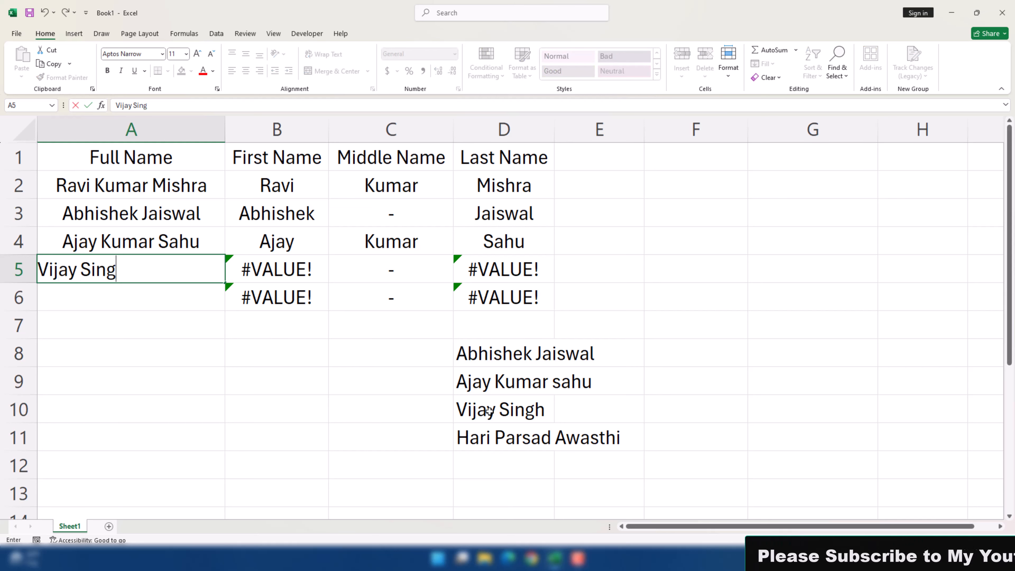
pyautogui.press('Return')
# Step: Enter the full name listed in D11 into cell A6 of the Full Name column
pyautogui.write('H')
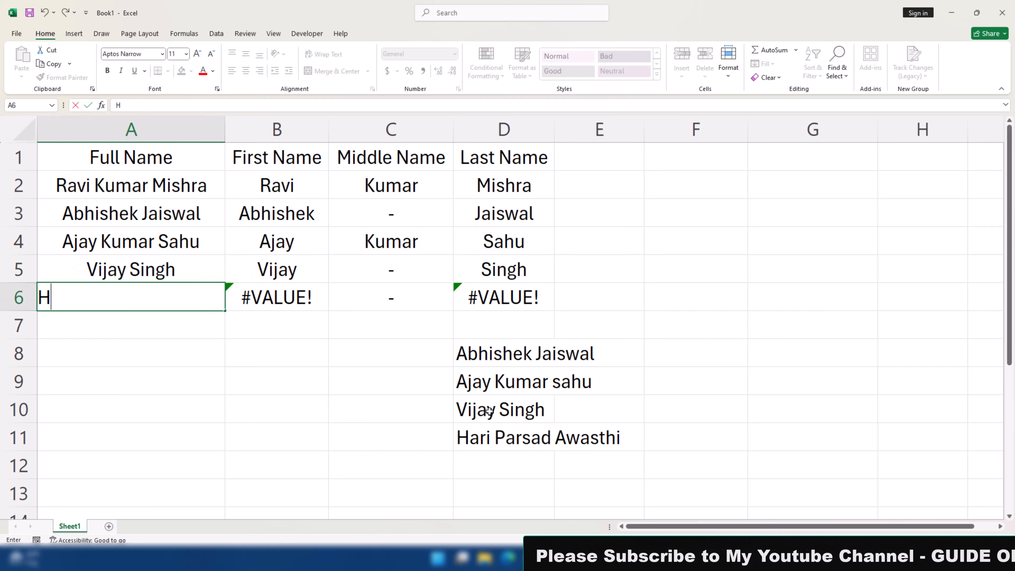
pyautogui.write('ari S')
pyautogui.press('BackSpace')
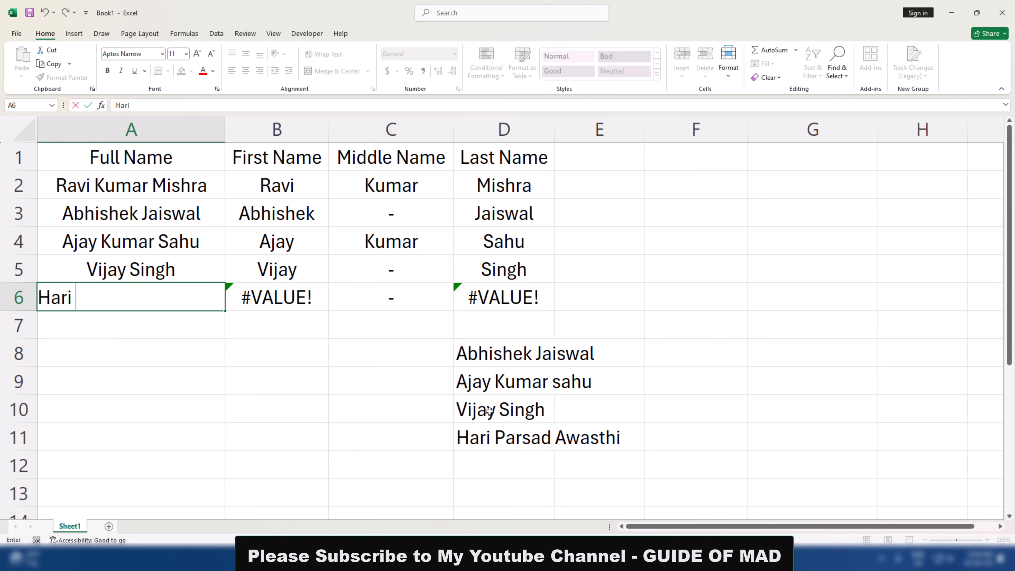
pyautogui.write('pa')
pyautogui.press('BackSpace')
pyautogui.press('BackSpace')
pyautogui.write('P')
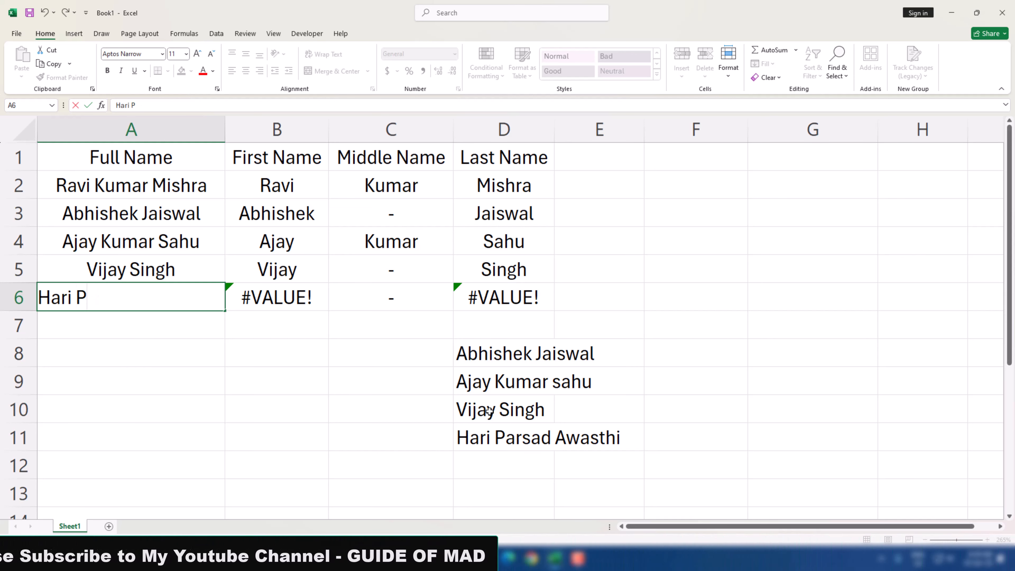
pyautogui.write('arsad Awasthi')
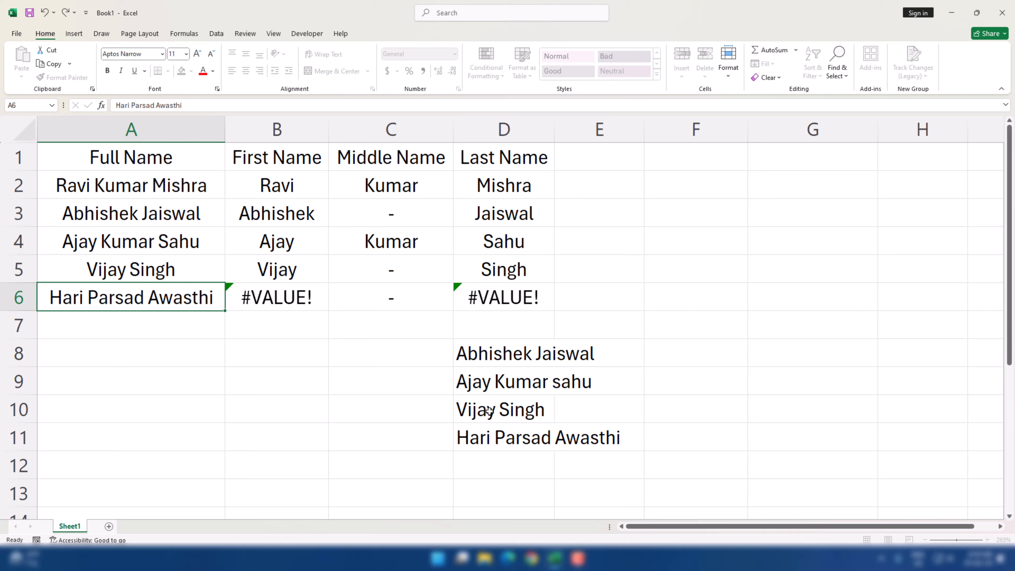
pyautogui.press('Return')
# Step: Copy the Full Name list A1:A6 and the name column headings from Sheet1 into a new worksheet
pyautogui.moveTo(160, 157); pyautogui.dragTo(161, 298)
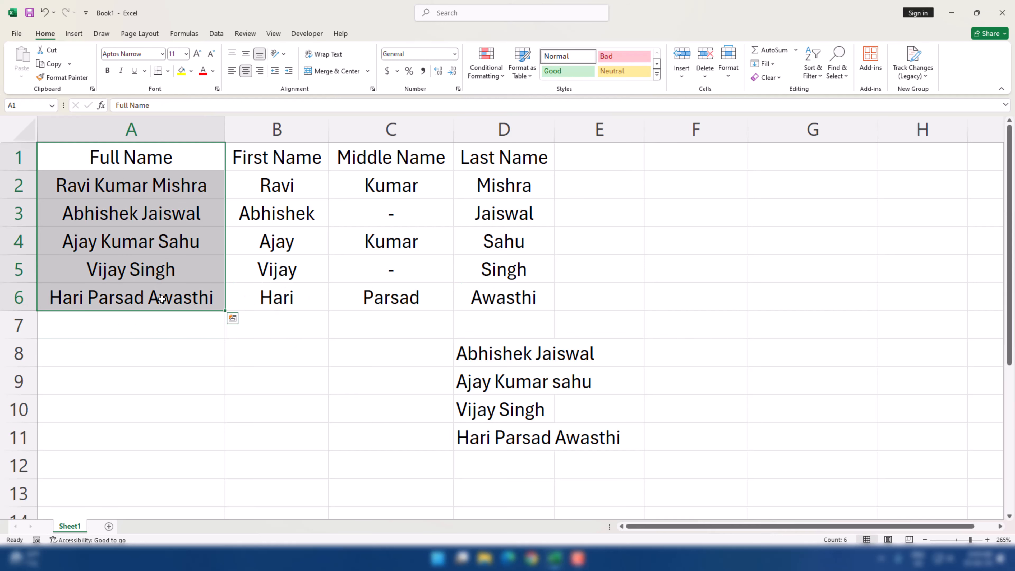
pyautogui.click(109, 527)
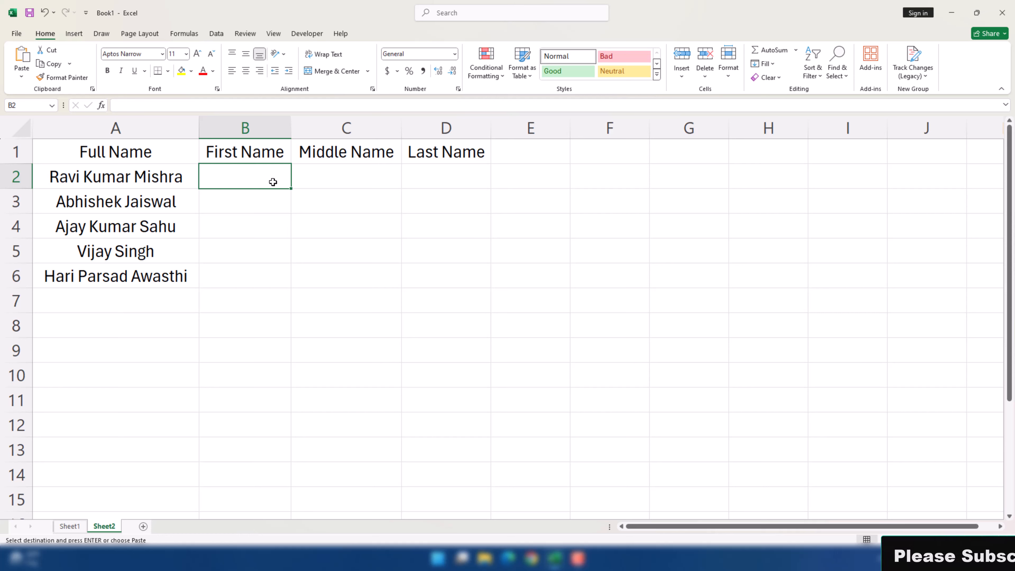
# Step: Extract the first four characters of each full name with =LEFT(A2,4) in B2, filled down to B6
pyautogui.write('=le')
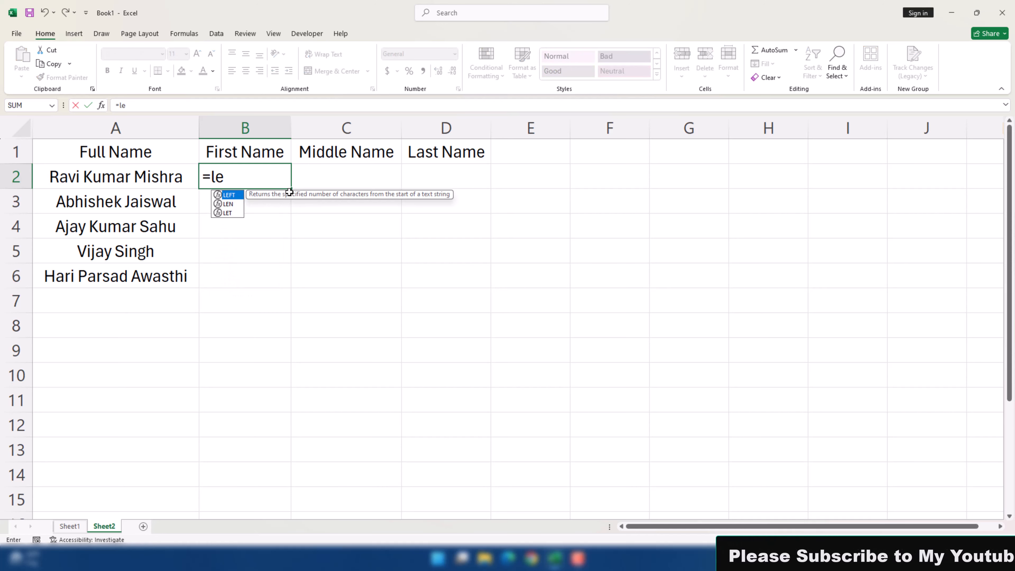
pyautogui.press('Tab')
pyautogui.press('Left')
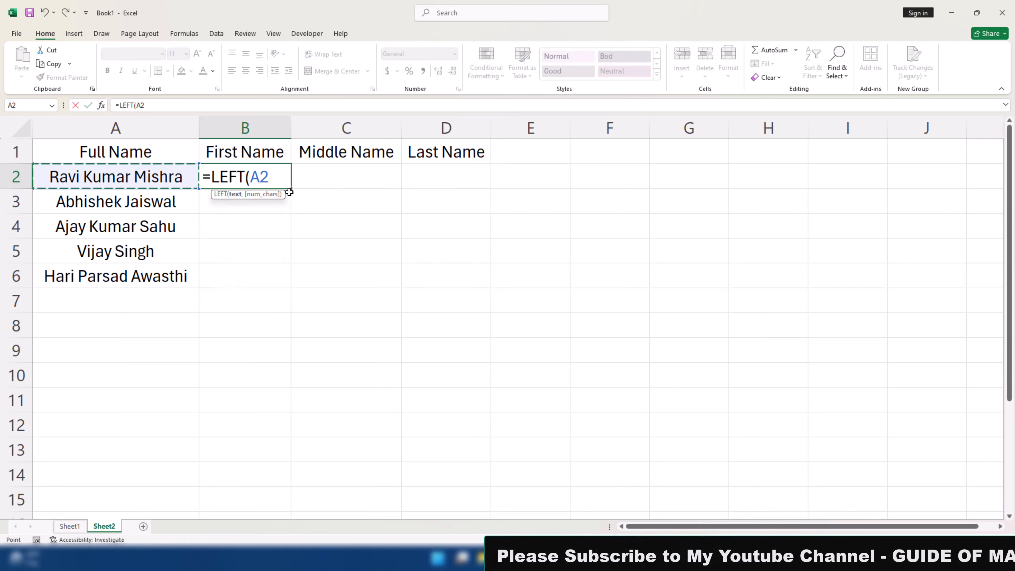
pyautogui.write(',')
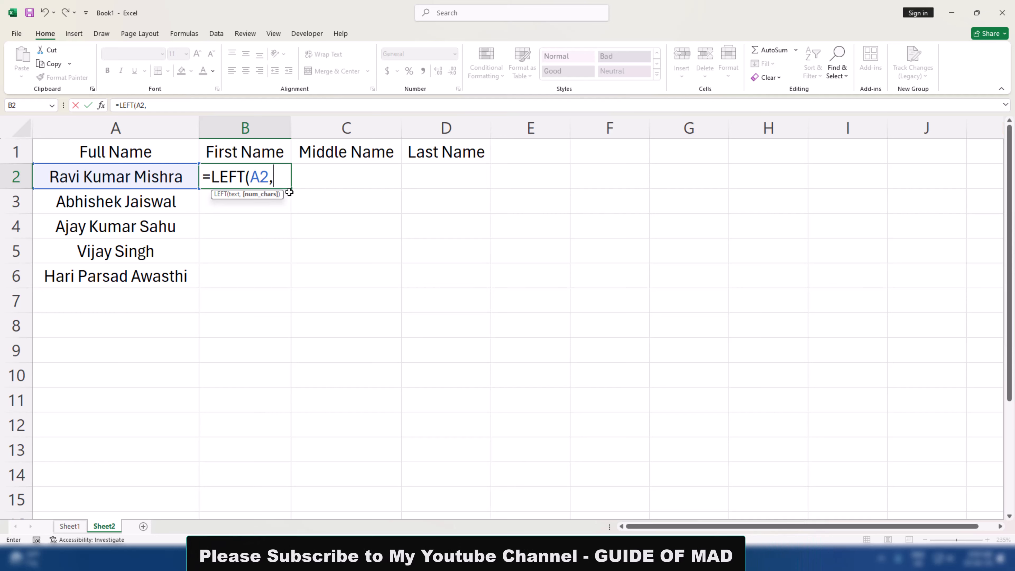
pyautogui.write('4')
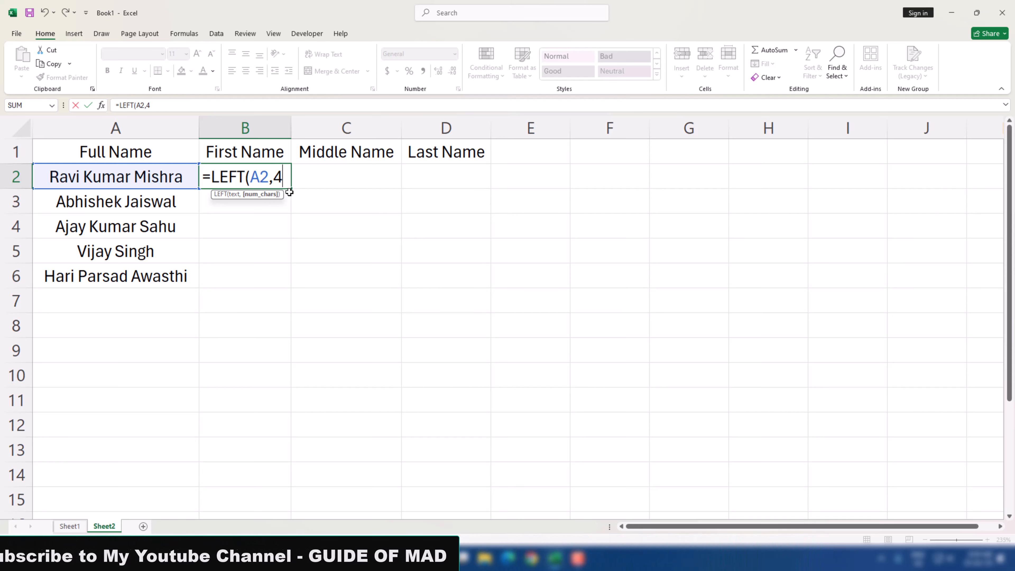
pyautogui.press('Return')
pyautogui.press('Up')
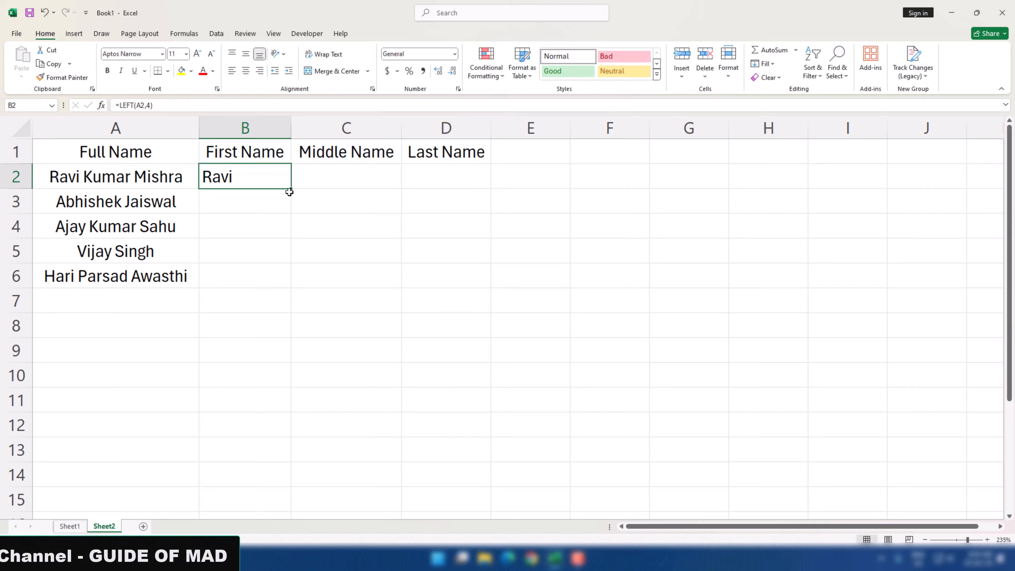
pyautogui.doubleClick(291, 189)
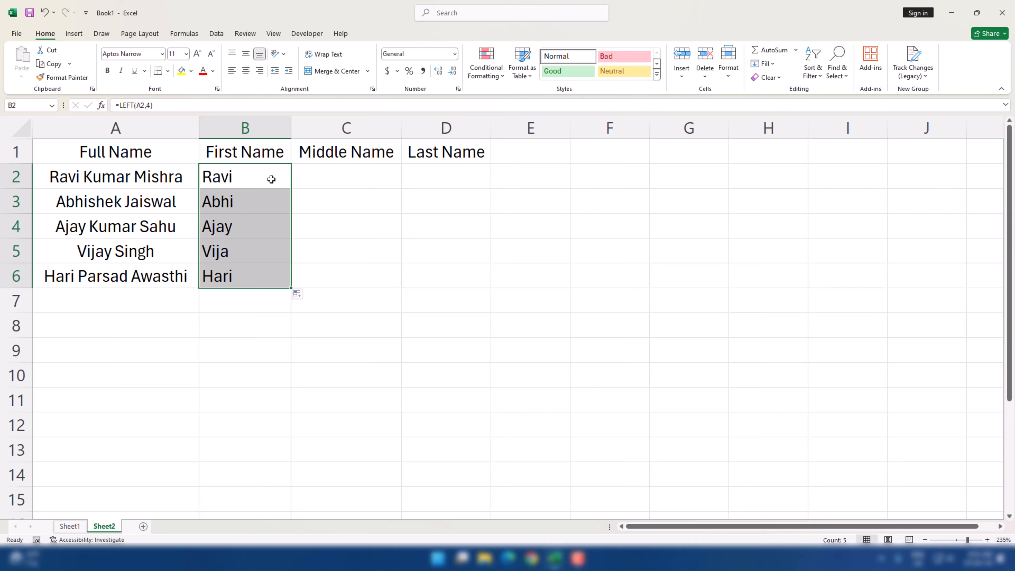
# Step: Add the column heading Length in cell E1
pyautogui.click(542, 161)
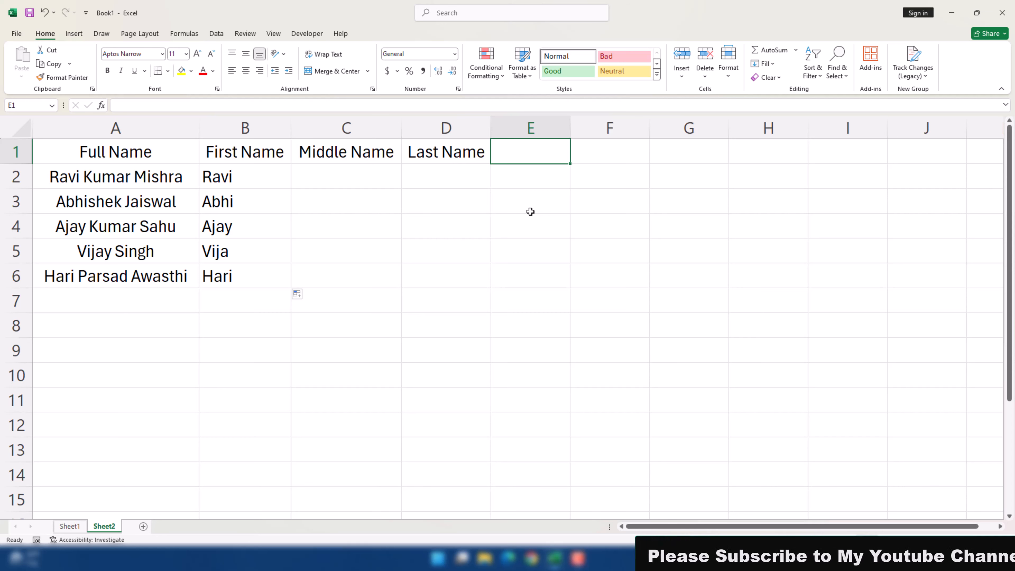
pyautogui.write('Leng')
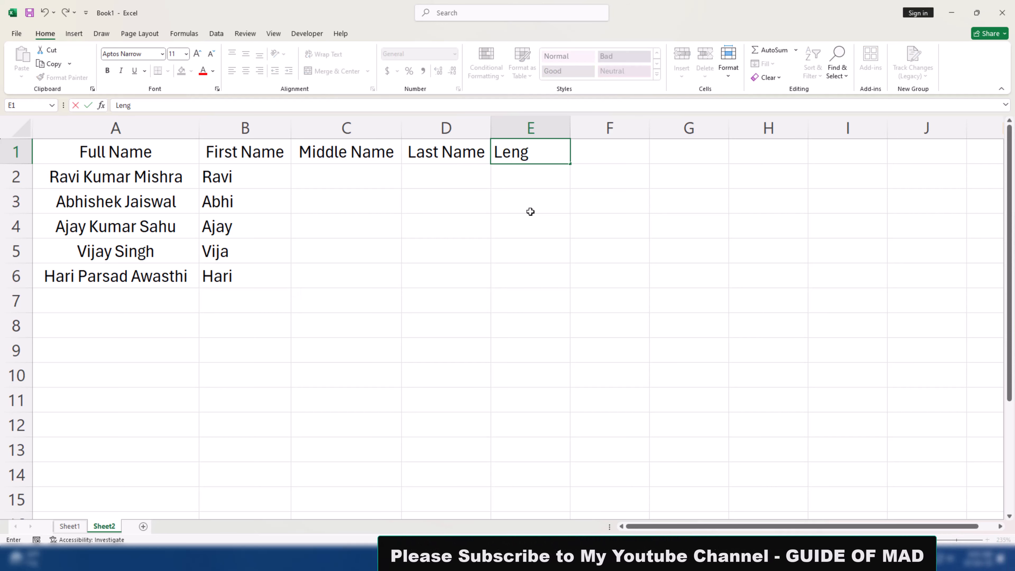
pyautogui.write('ht')
pyautogui.press('BackSpace')
pyautogui.write('t')
pyautogui.press('Return')
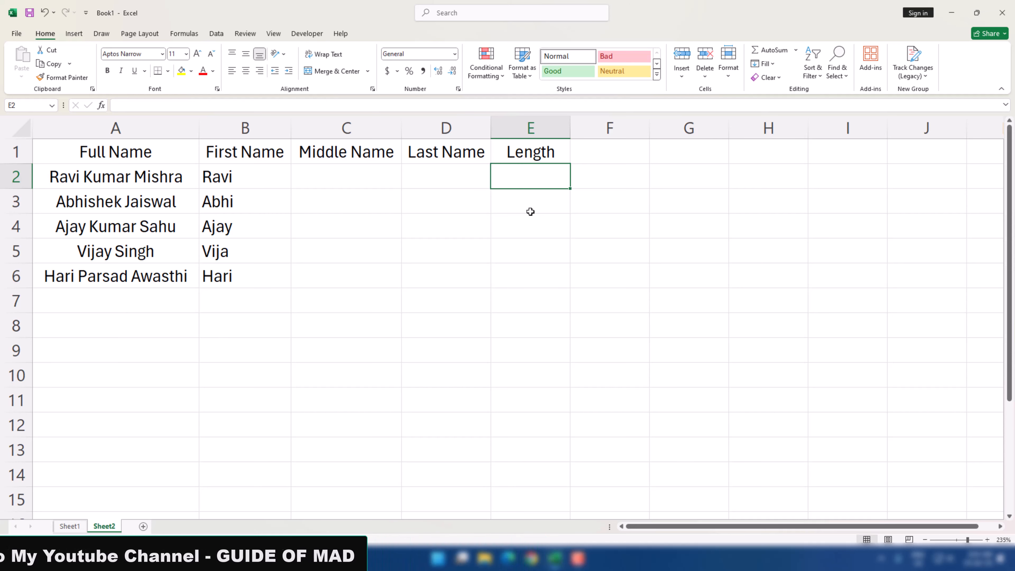
# Step: Calculate each full name's character count with =LEN(A2) in E2 and fill the formula down to E6
pyautogui.write('=LEN(')
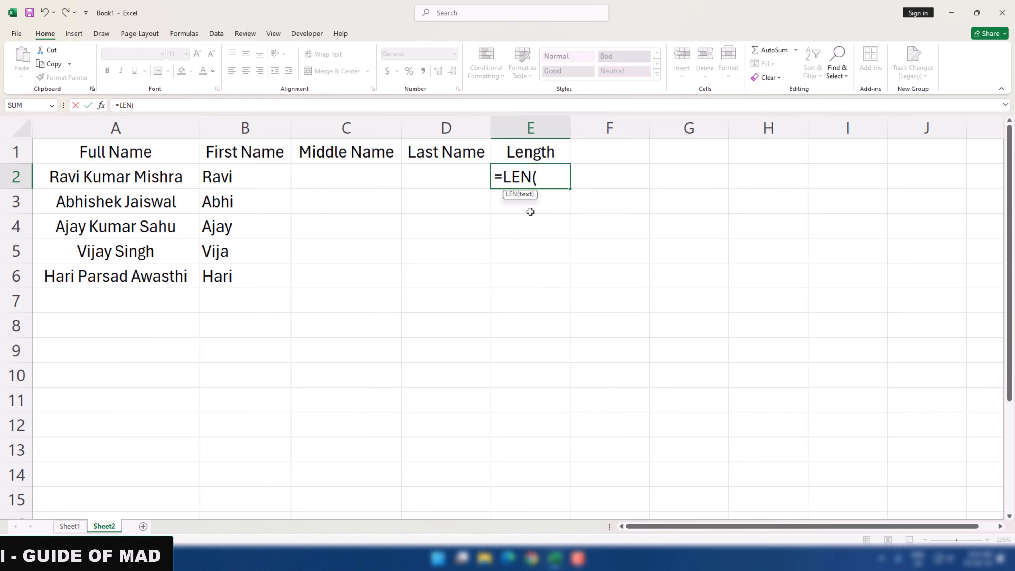
pyautogui.press('Left')
pyautogui.press('Left')
pyautogui.press('Left')
pyautogui.press('Left')
pyautogui.press('Return')
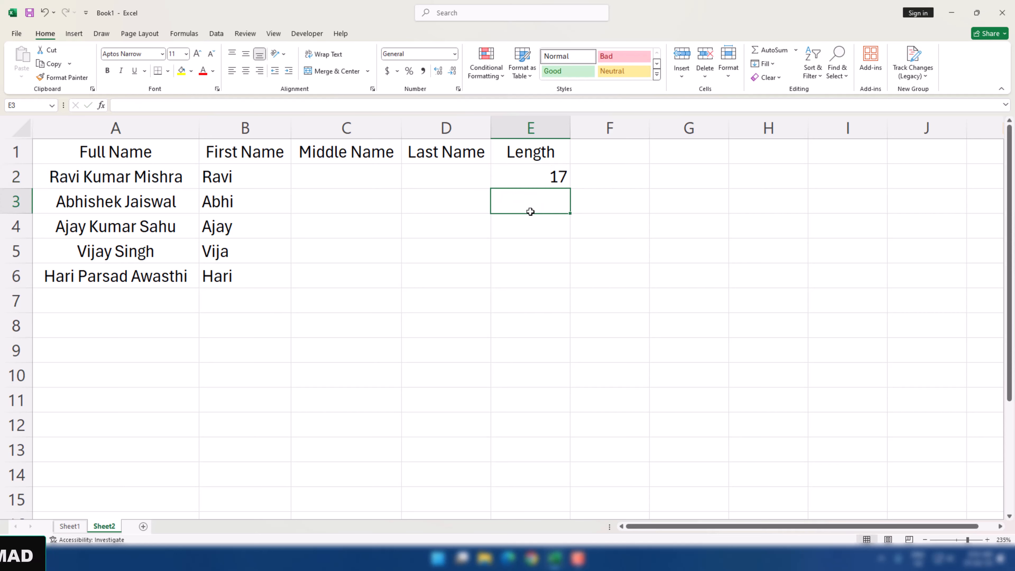
pyautogui.press('Up')
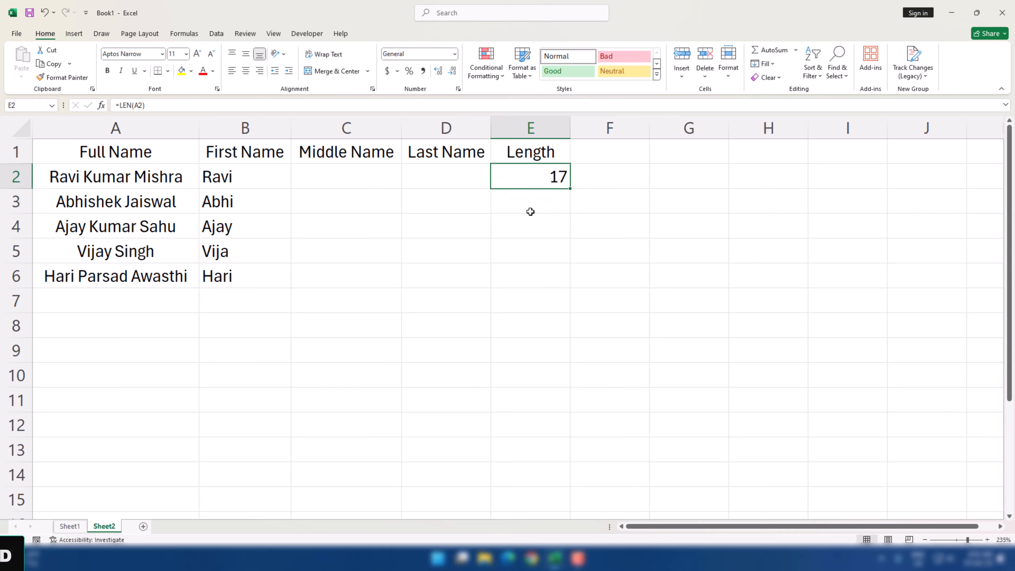
pyautogui.doubleClick(572, 190)
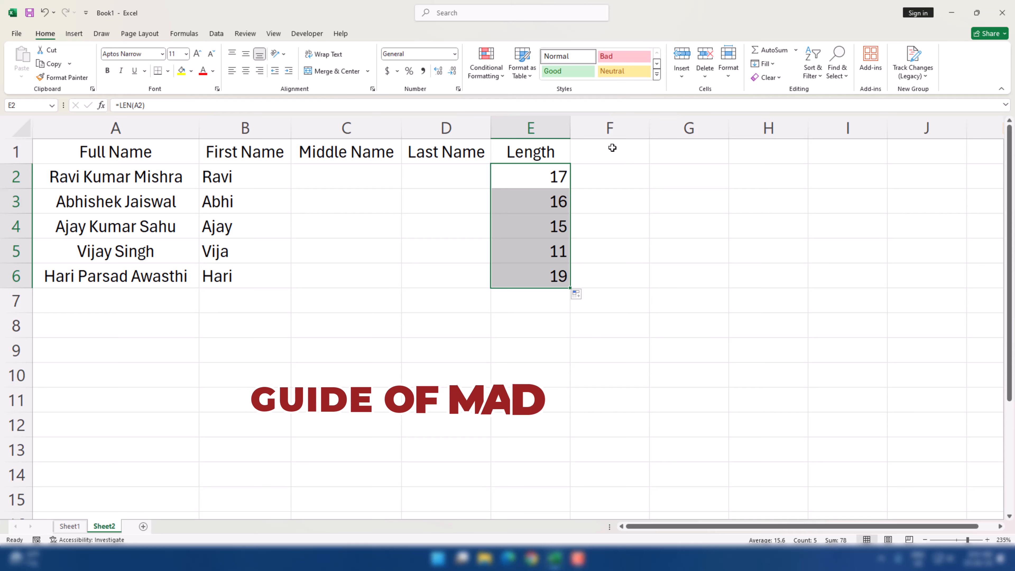
# Step: Add the column heading FS in cell F1
pyautogui.click(619, 161)
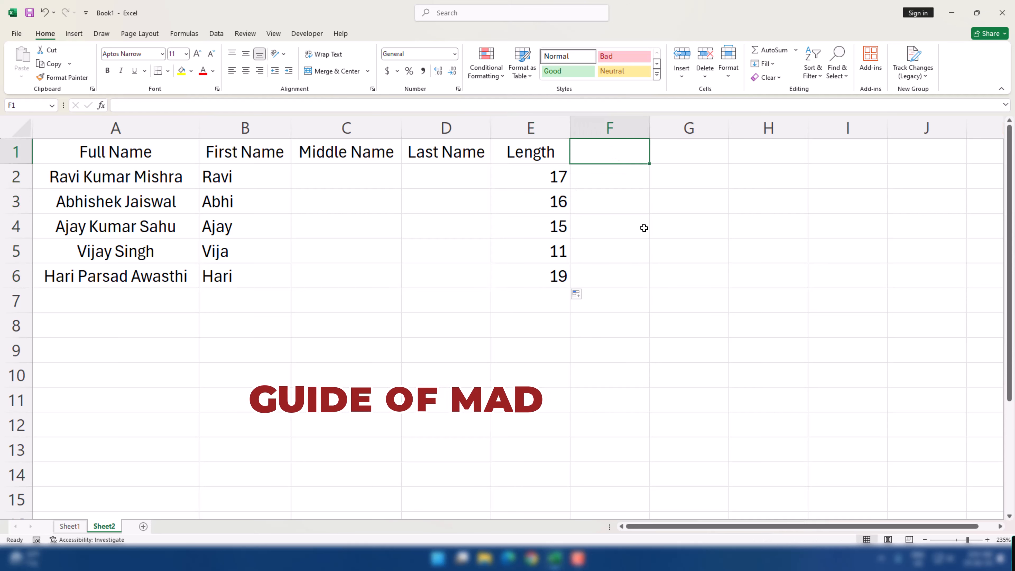
pyautogui.write('D')
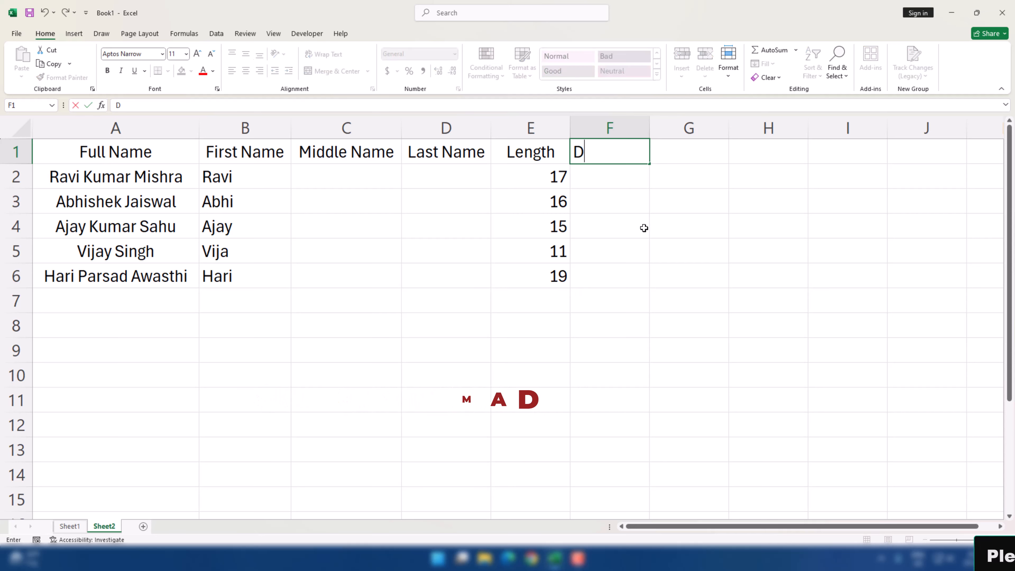
pyautogui.press('BackSpace')
pyautogui.write('FS')
pyautogui.press('Return')
# Step: Find the first space in each full name with =FIND(" ",A2,1) in F2 and fill the formula down to F6
pyautogui.write('=')
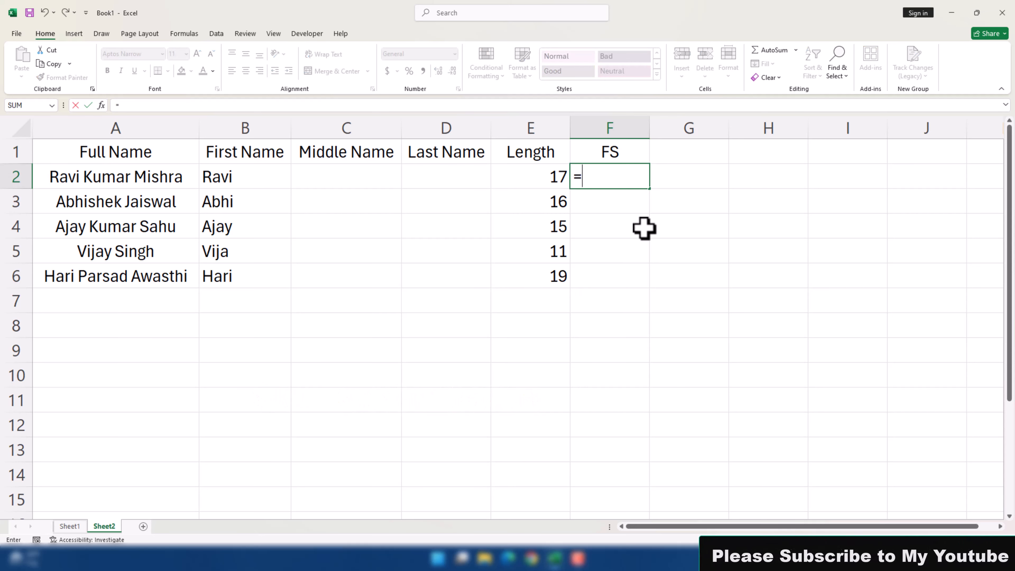
pyautogui.write('find(')
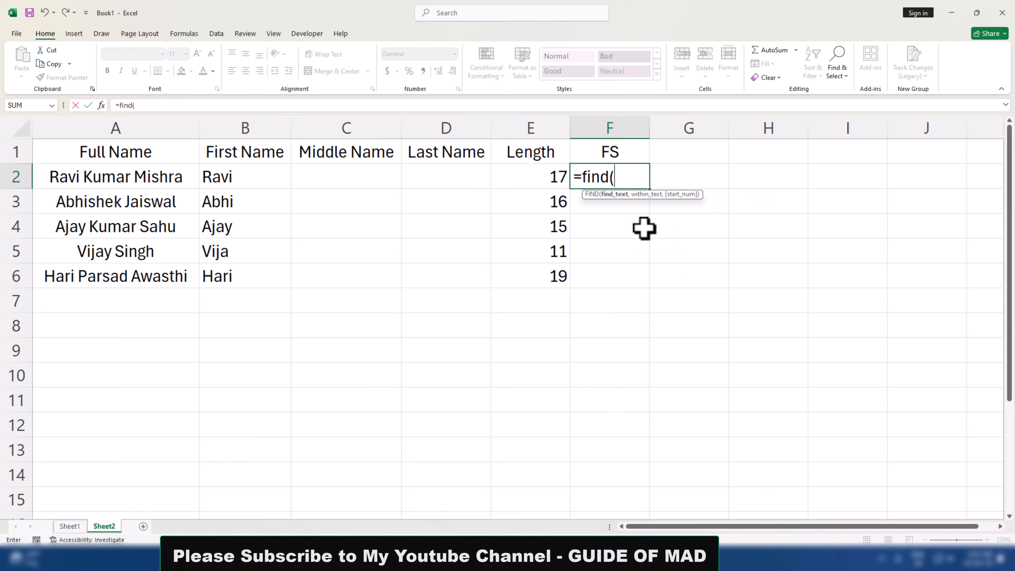
pyautogui.write('" "')
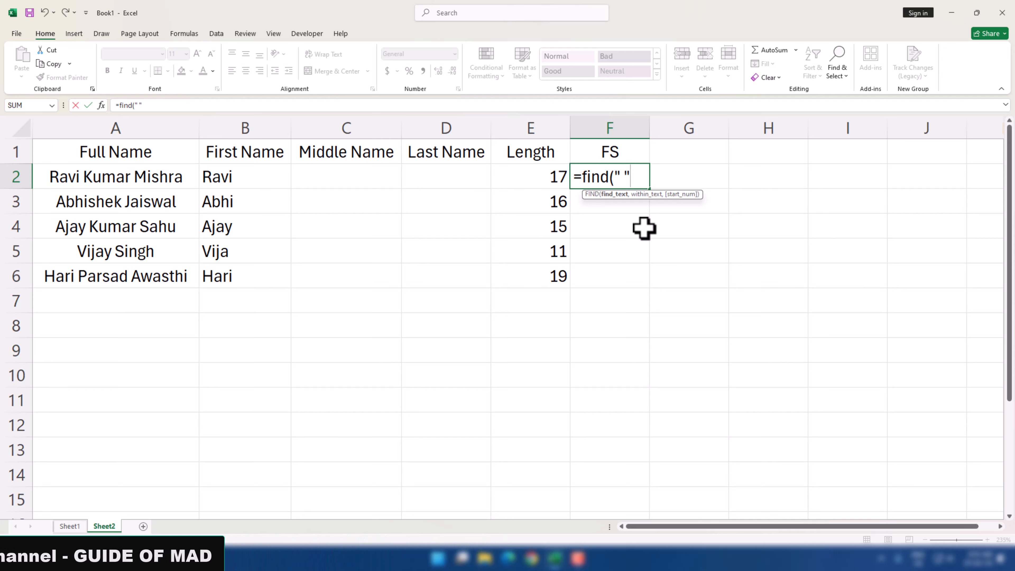
pyautogui.write(',')
pyautogui.press('Left')
pyautogui.press('Left')
pyautogui.press('Left')
pyautogui.press('Left')
pyautogui.press('Left')
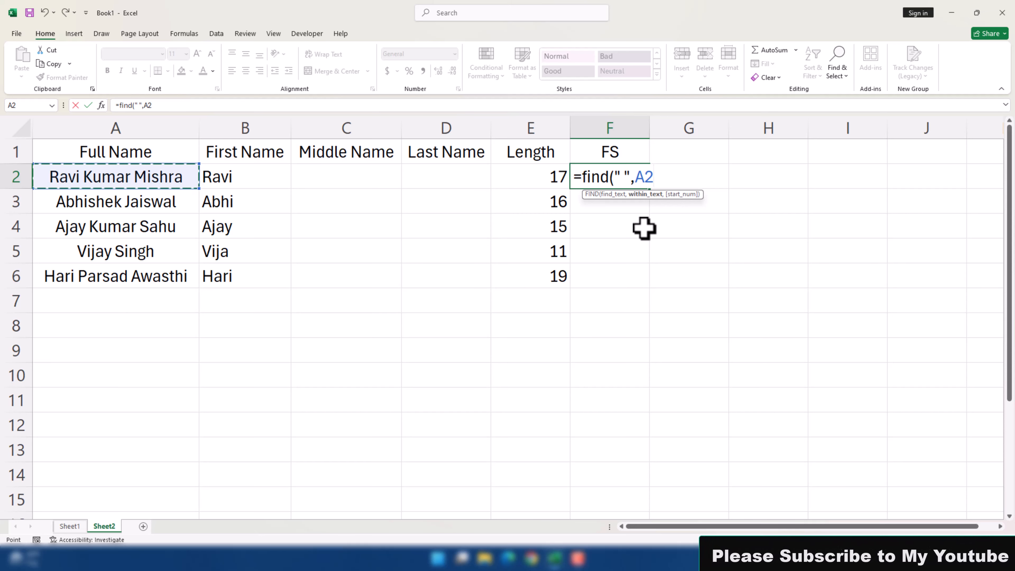
pyautogui.write(',')
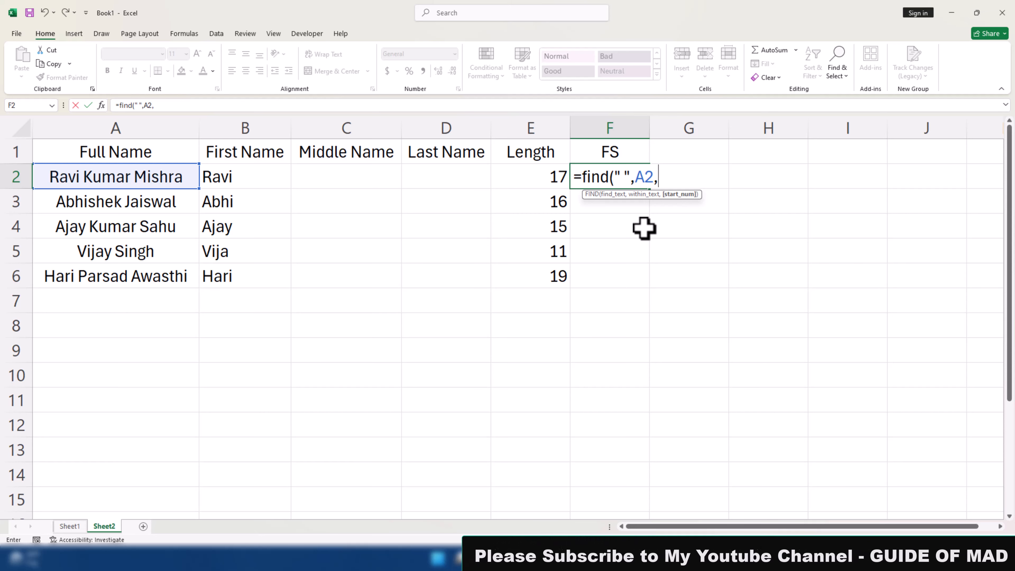
pyautogui.write('1')
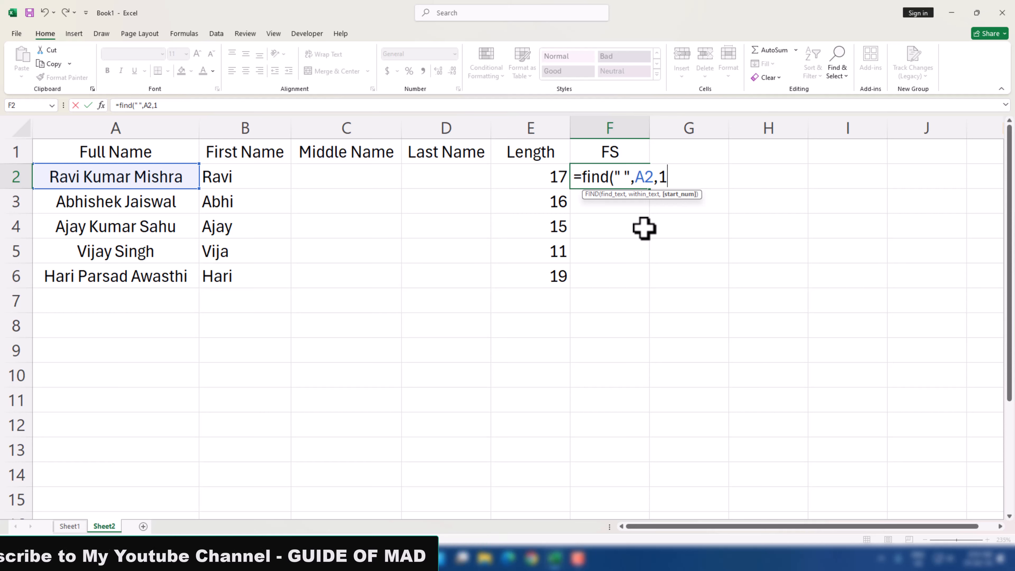
pyautogui.write(')')
pyautogui.press('Return')
pyautogui.press('Up')
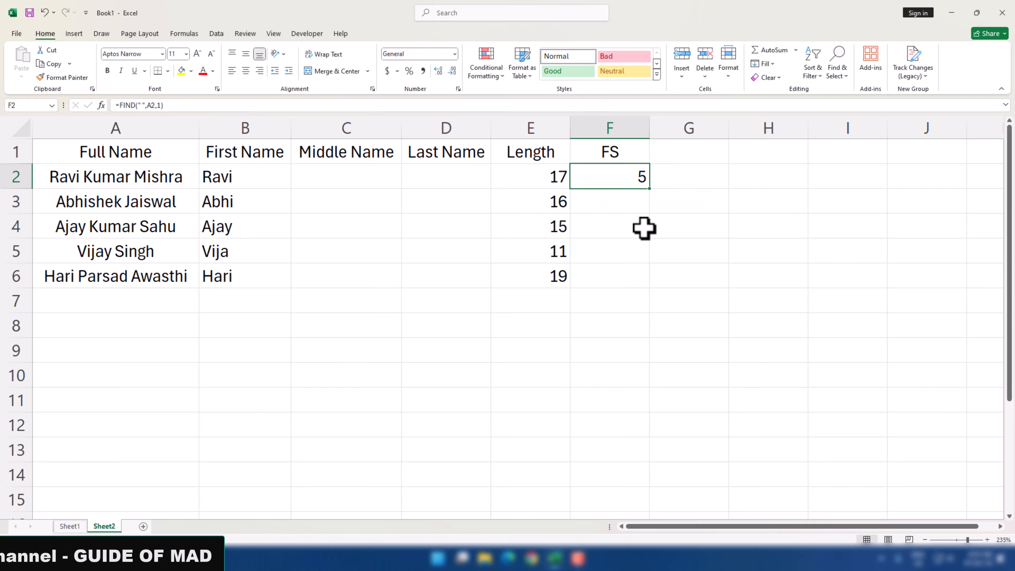
pyautogui.doubleClick(650, 188)
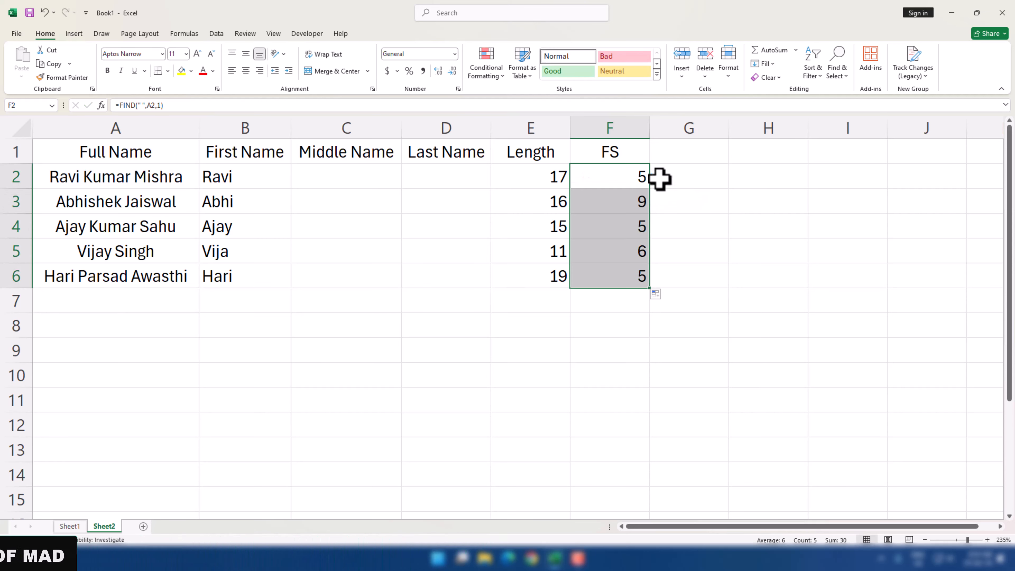
# Step: Add the column heading SS in cell G1
pyautogui.click(691, 146)
pyautogui.write('S')
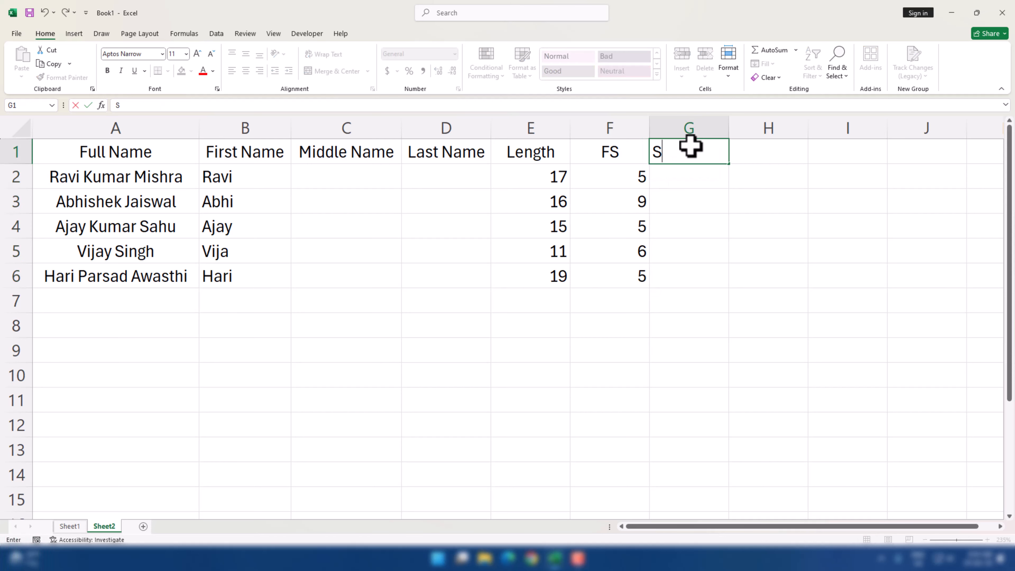
pyautogui.write('S')
pyautogui.press('Return')
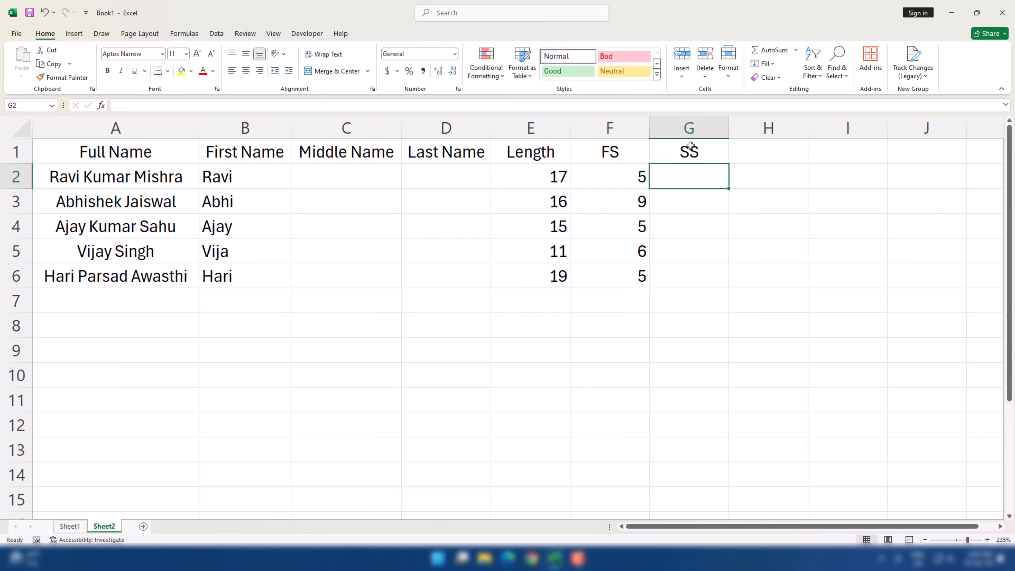
# Step: Find the second space in each full name with =FIND(" ",A2,F2+1) in G2 and fill the formula down to G6
pyautogui.write('=fin')
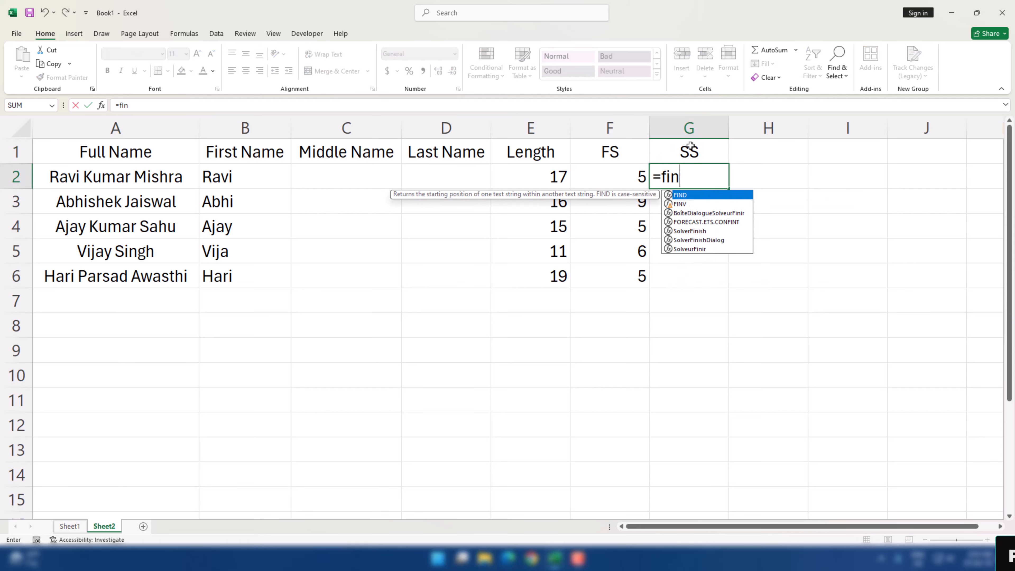
pyautogui.press('Tab')
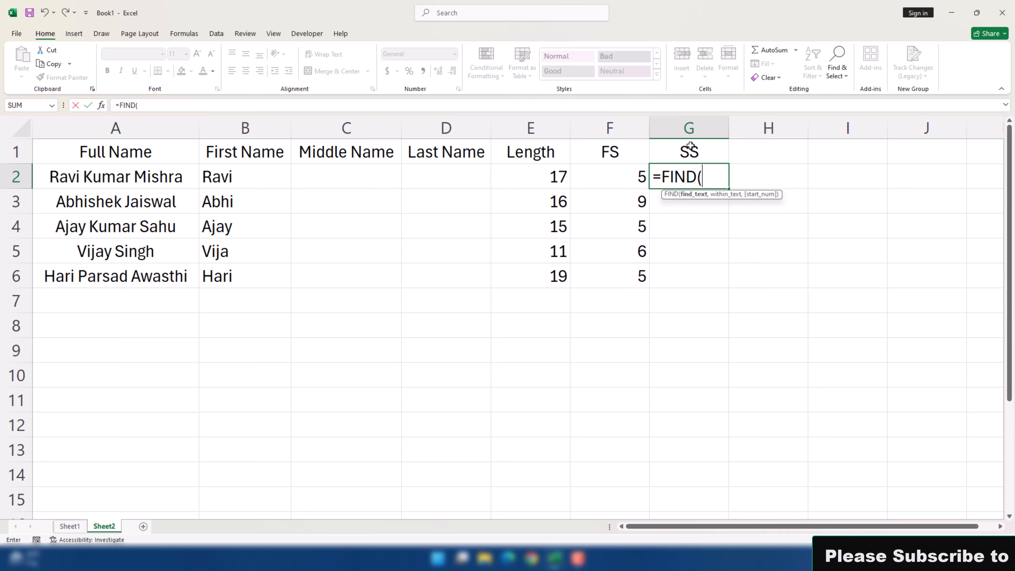
pyautogui.write('" ",')
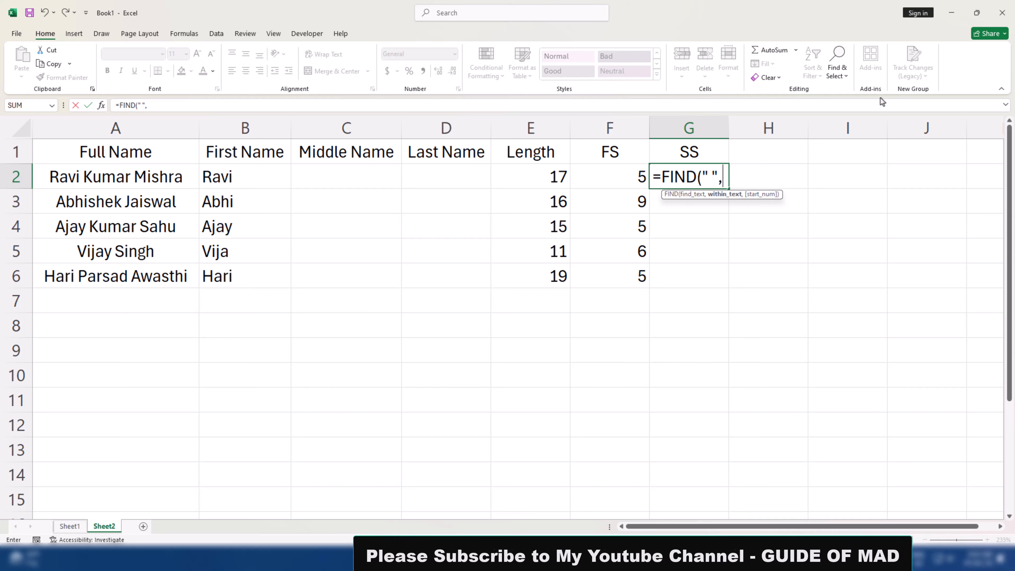
pyautogui.press('Left')
pyautogui.press('Left')
pyautogui.press('Left')
pyautogui.press('Left')
pyautogui.press('Left')
pyautogui.press('Left')
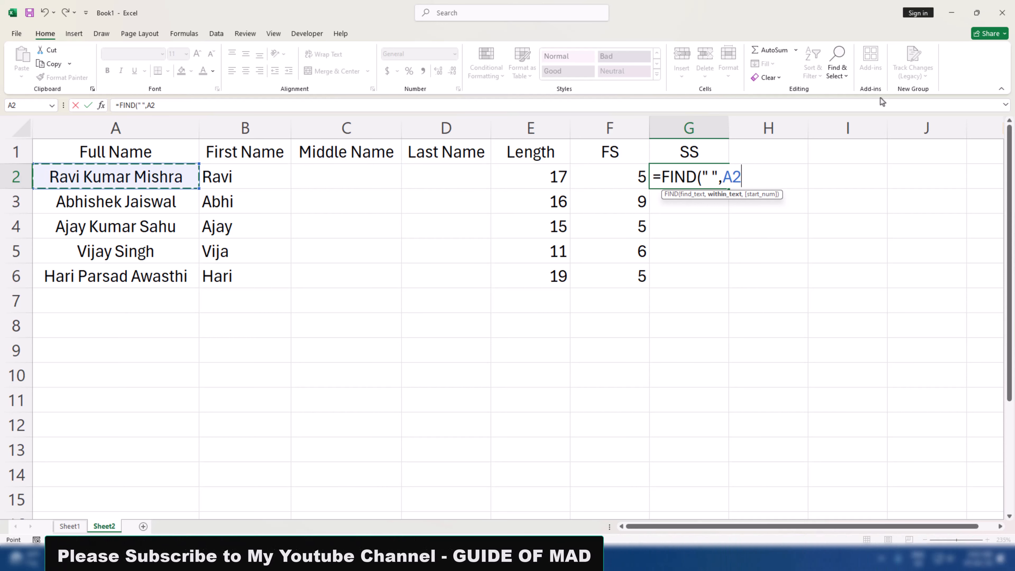
pyautogui.write(',')
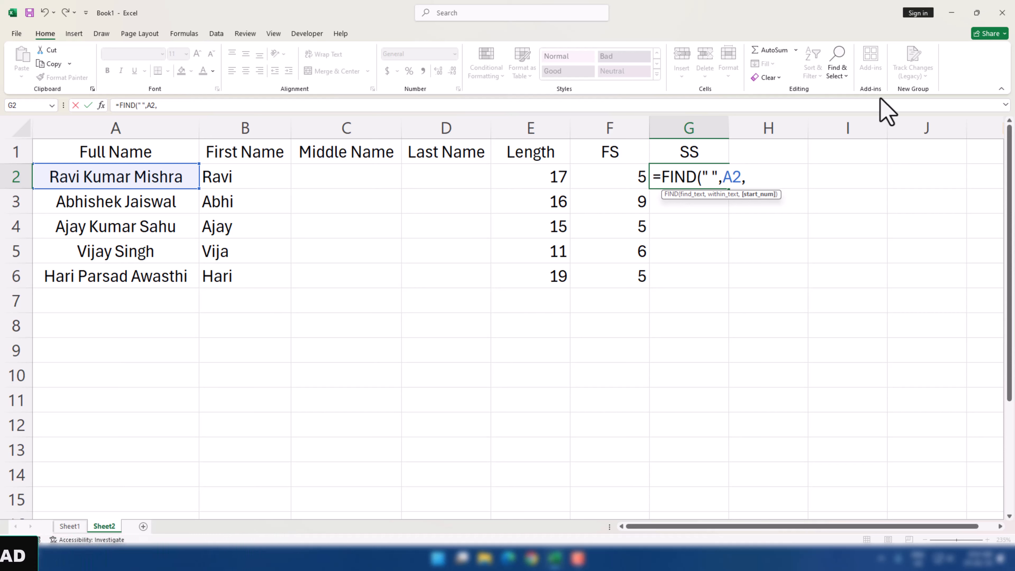
pyautogui.press('Left')
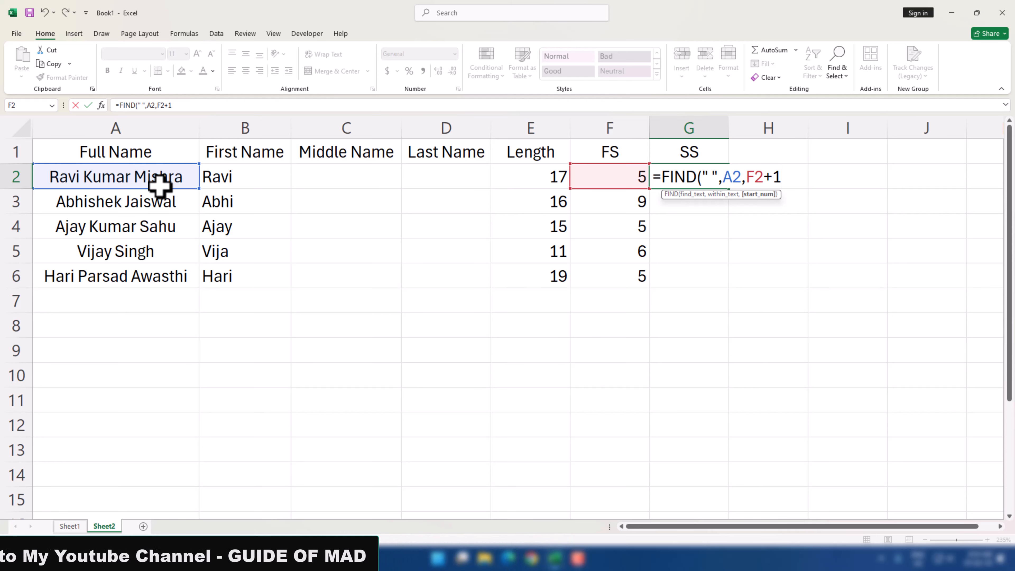
pyautogui.press('Return')
pyautogui.press('Up')
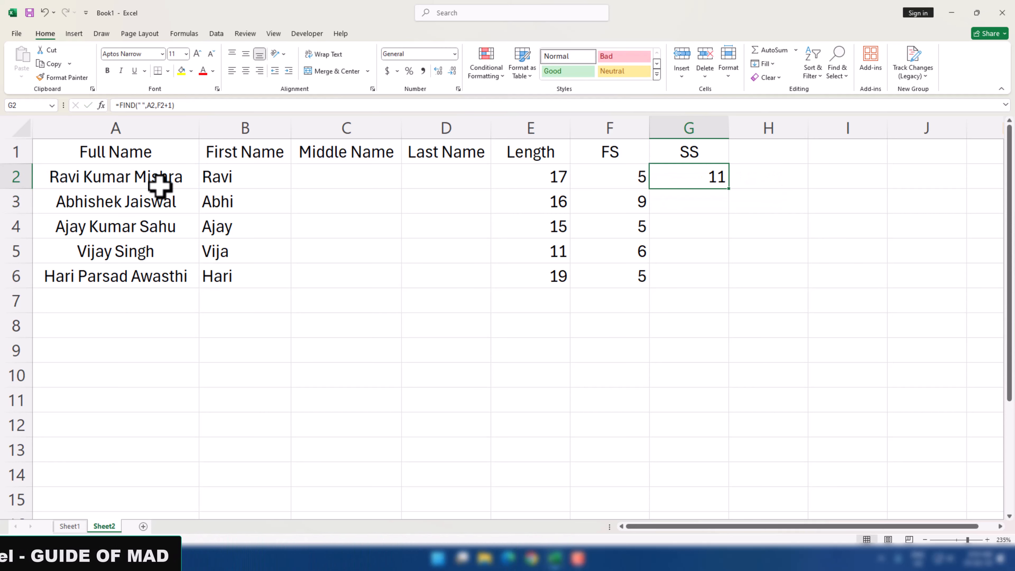
pyautogui.doubleClick(731, 193)
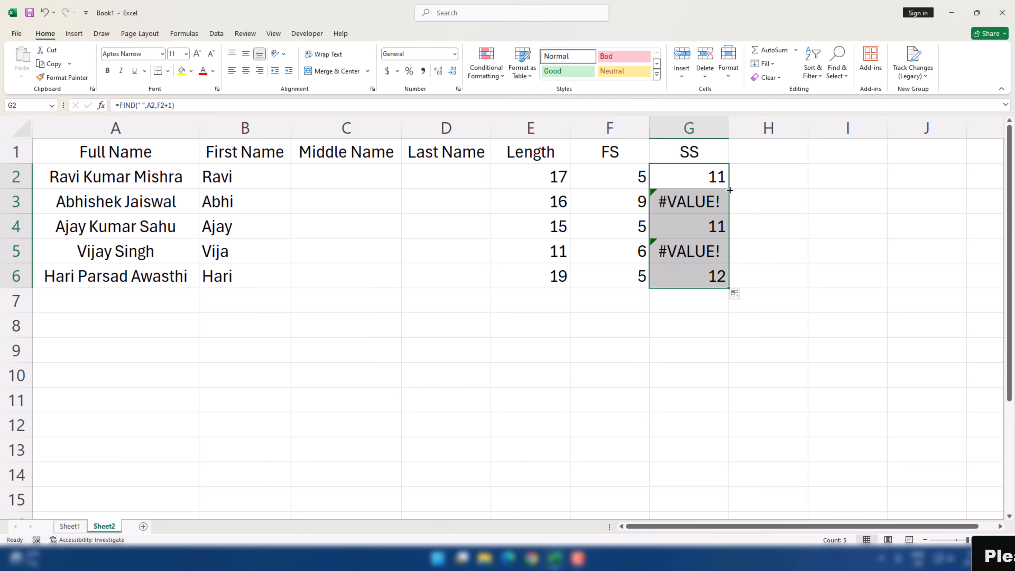
# Step: Replace the first name formula in B2 with =LEFT(A2,F2-1) and fill it down to B6
pyautogui.click(229, 176)
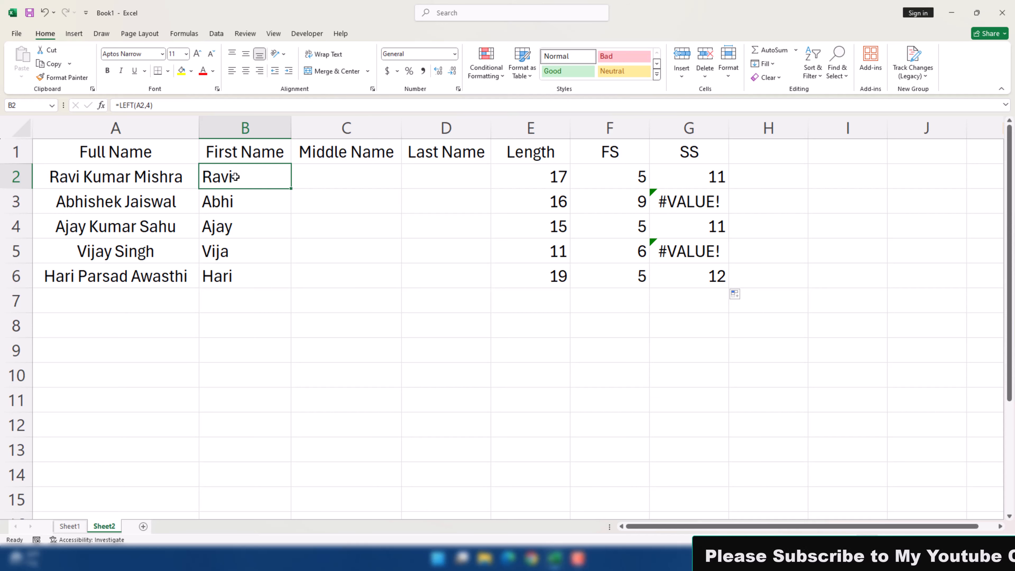
pyautogui.doubleClick(236, 177)
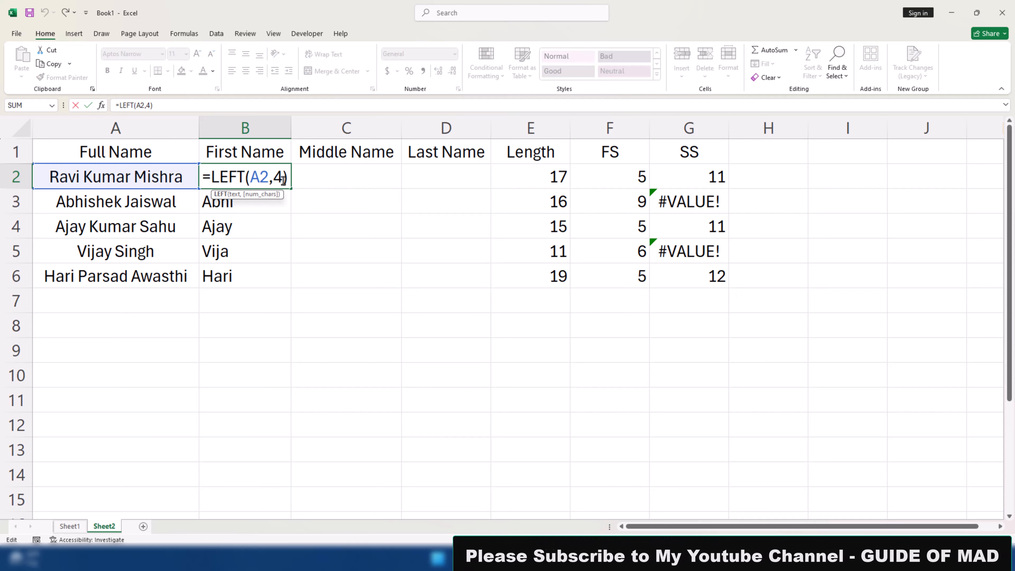
pyautogui.press('Escape')
pyautogui.press('Delete')
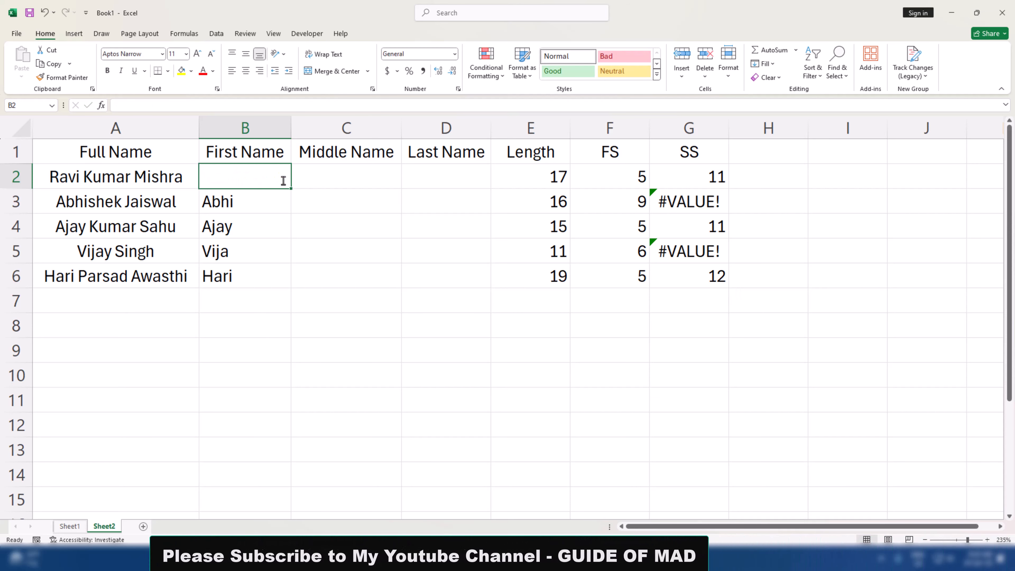
pyautogui.write('=')
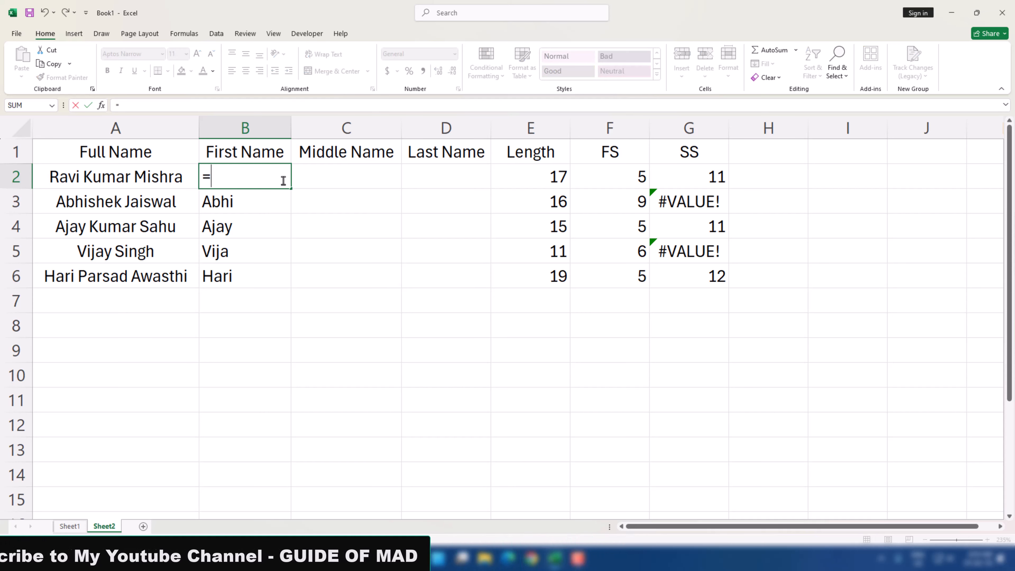
pyautogui.write('le')
pyautogui.press('Tab')
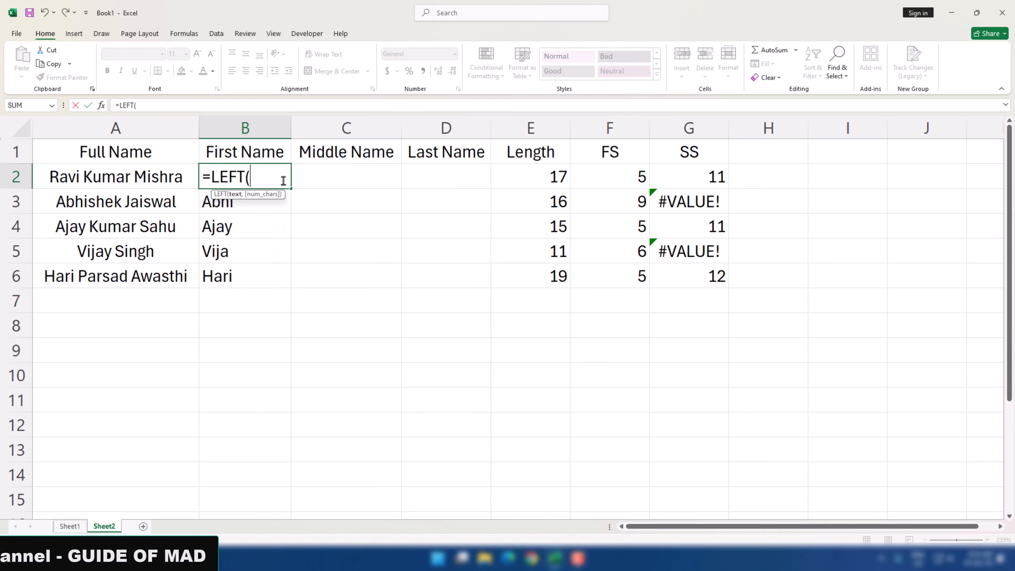
pyautogui.press('Left')
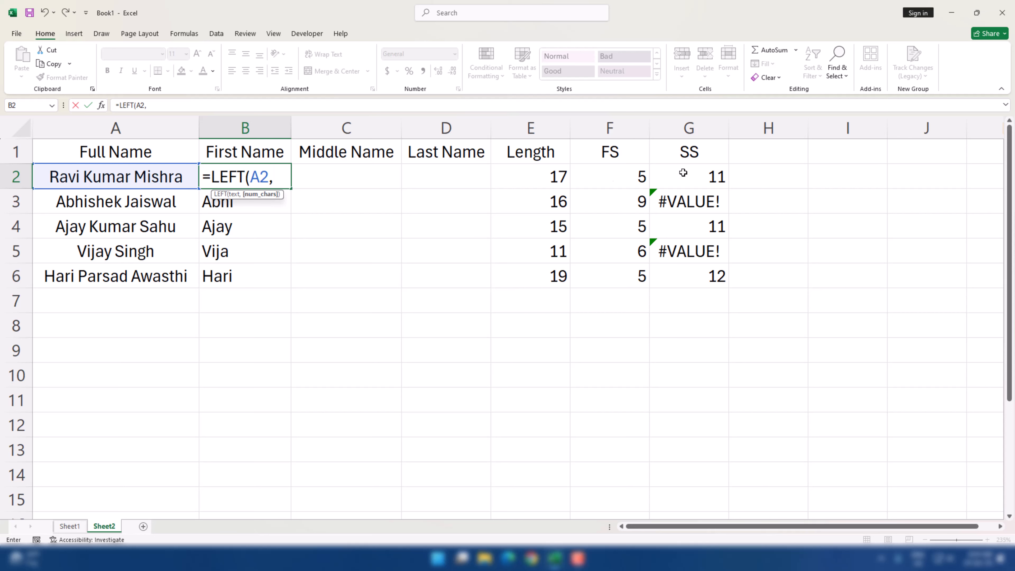
pyautogui.click(607, 179)
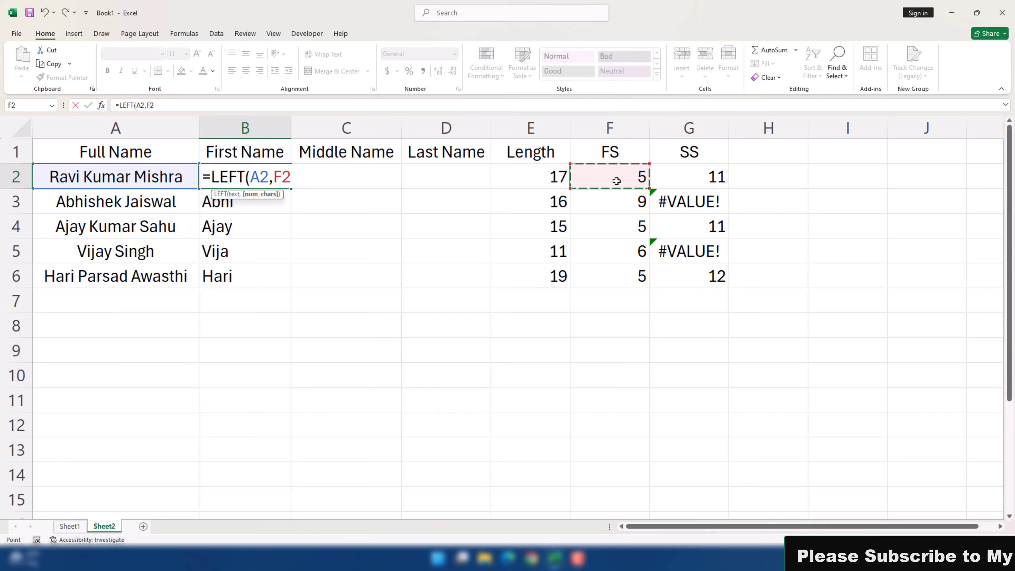
pyautogui.write('-1')
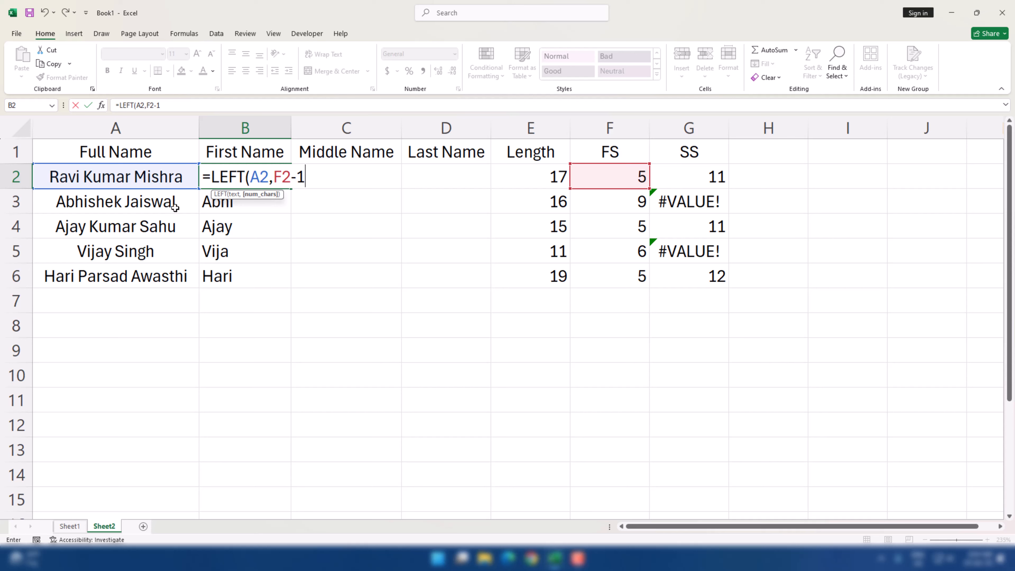
pyautogui.press('Return')
pyautogui.press('Up')
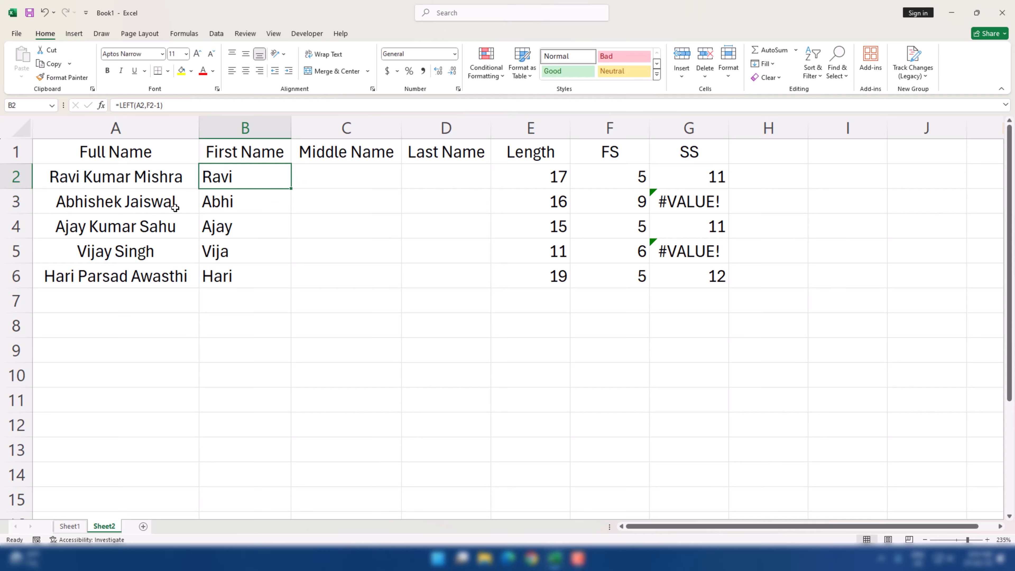
pyautogui.doubleClick(292, 188)
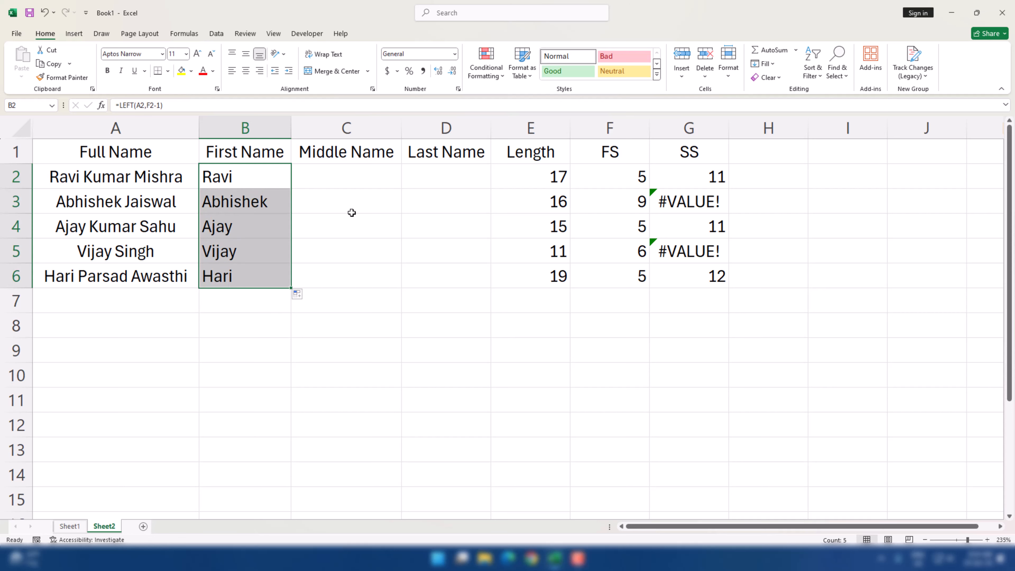
# Step: Extract the last names with =RIGHT(A2,E2-G2) in D2 and fill the formula down to D6
pyautogui.click(432, 173)
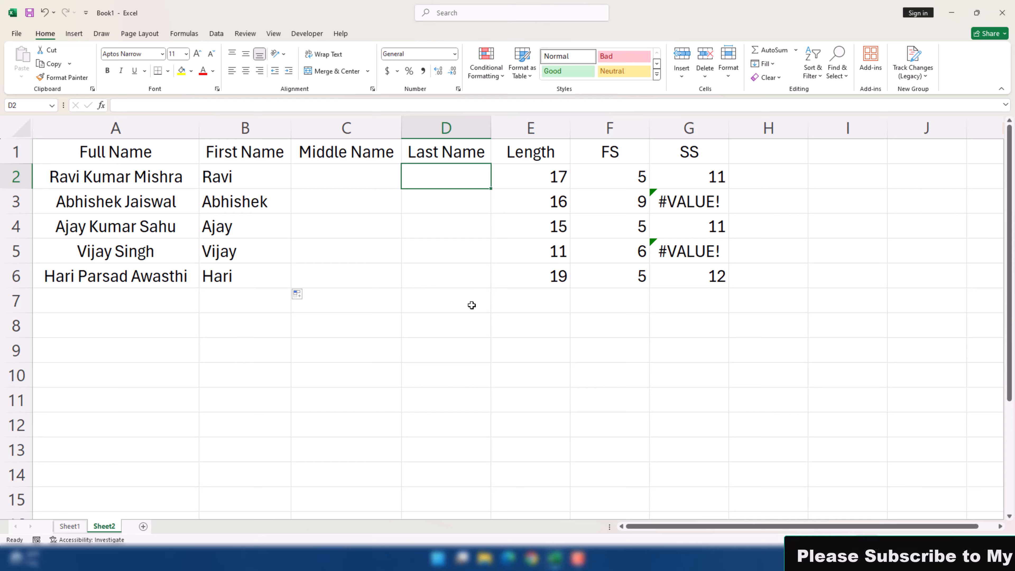
pyautogui.write('=ri')
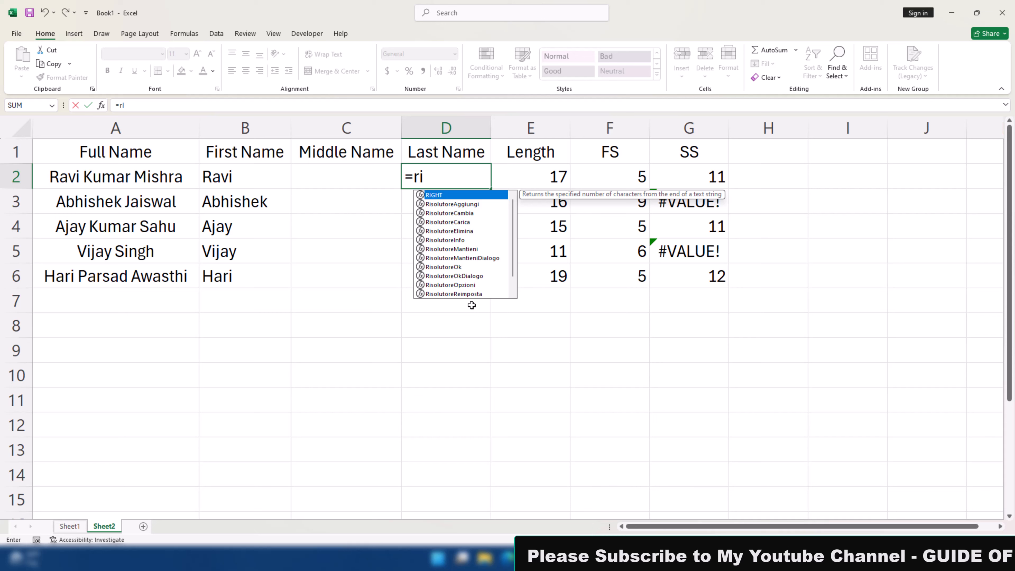
pyautogui.press('Tab')
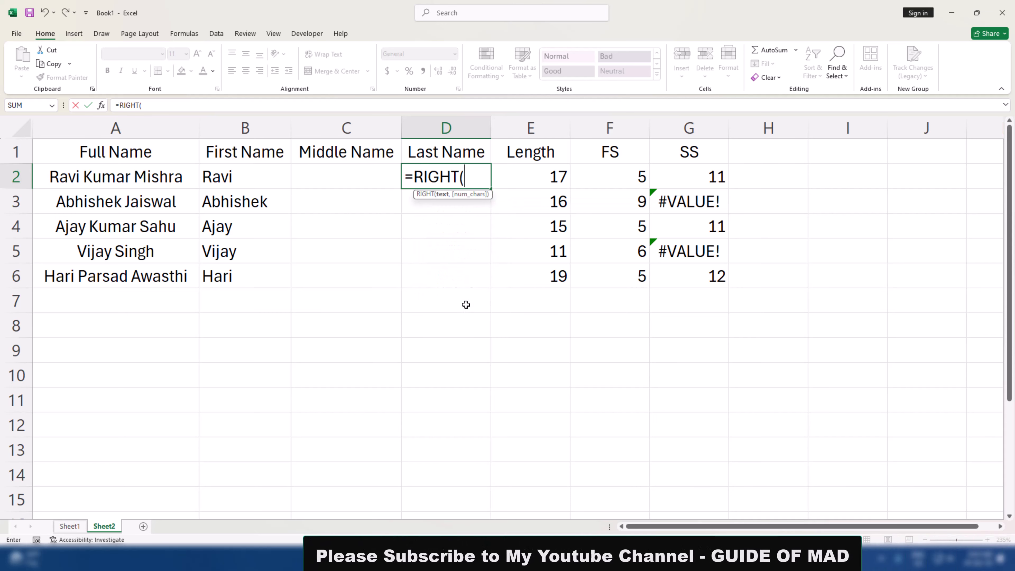
pyautogui.click(94, 181)
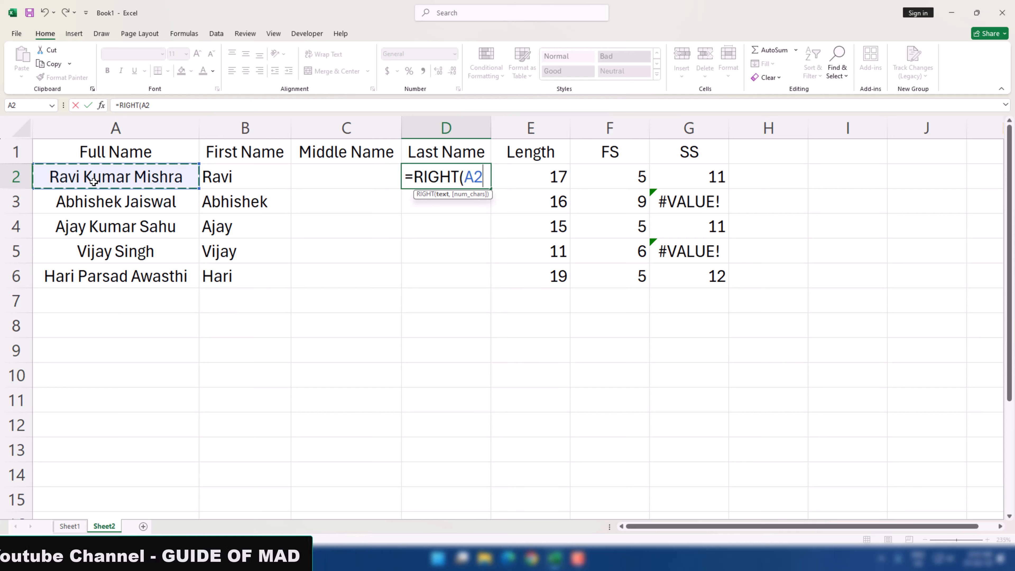
pyautogui.write(',')
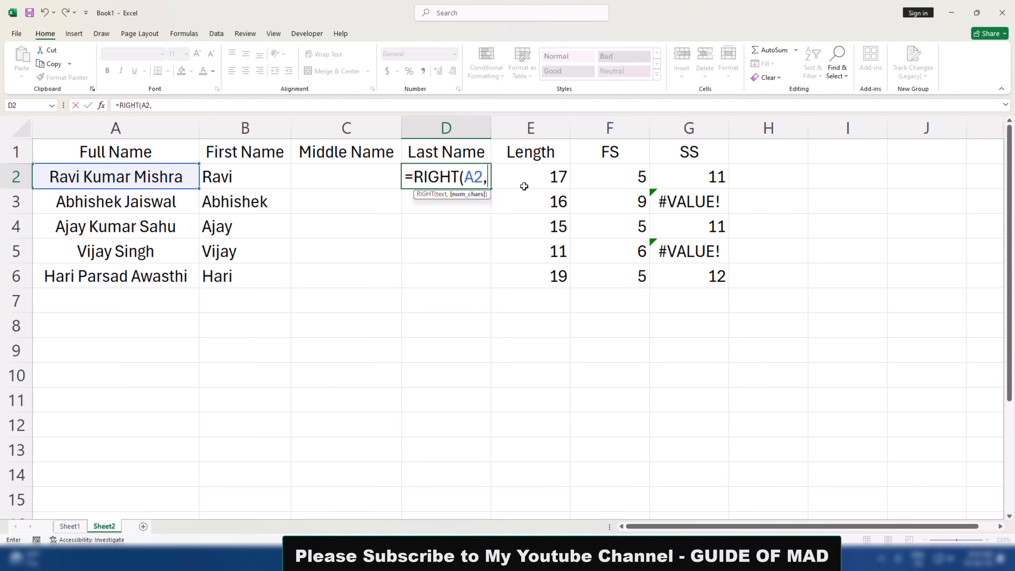
pyautogui.click(689, 183)
pyautogui.press('BackSpace')
pyautogui.press('Left')
pyautogui.press('Right')
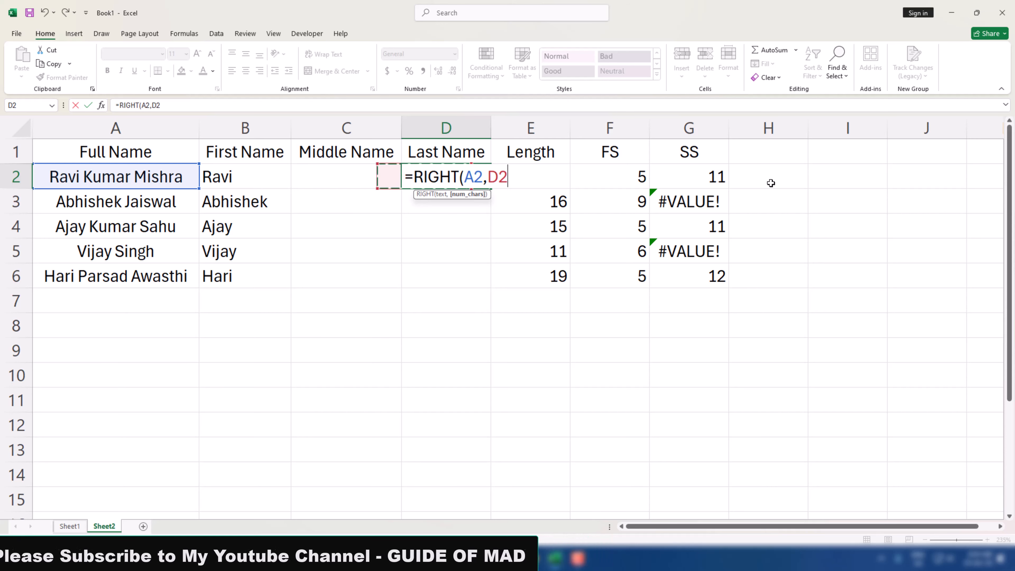
pyautogui.press('Right')
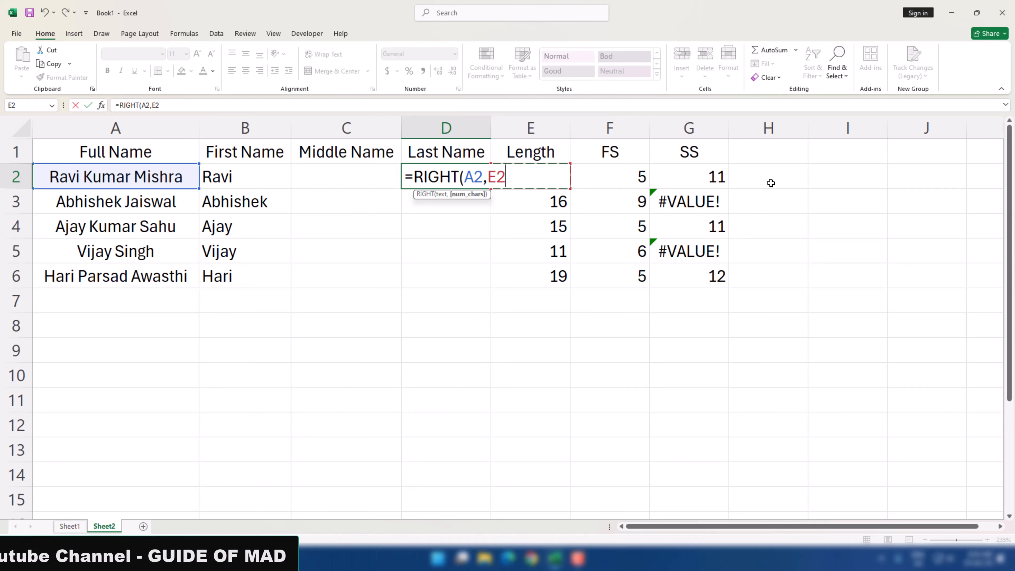
pyautogui.write('-')
pyautogui.press('Right')
pyautogui.press('Right')
pyautogui.press('Right')
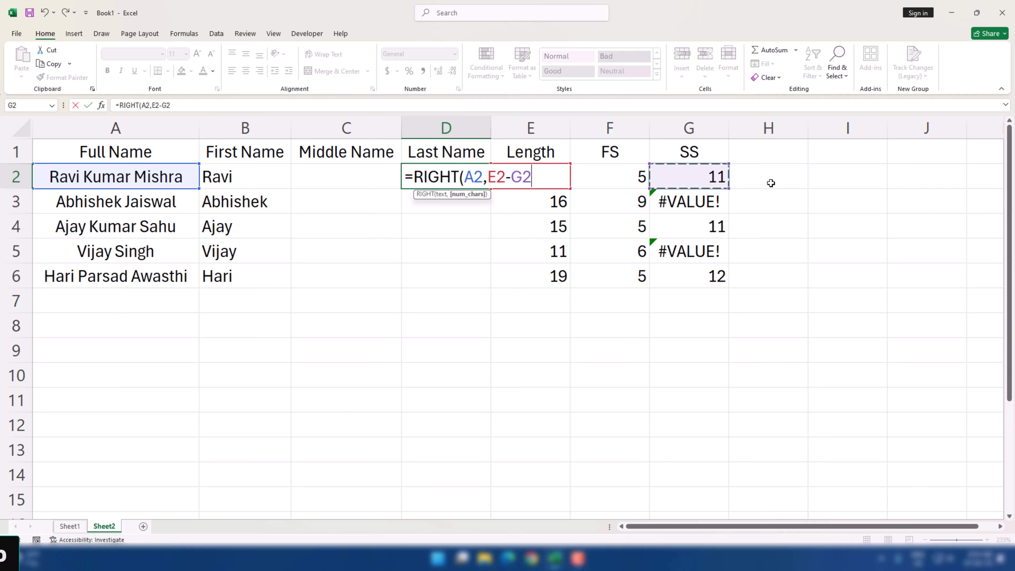
pyautogui.press('Return')
pyautogui.press('Up')
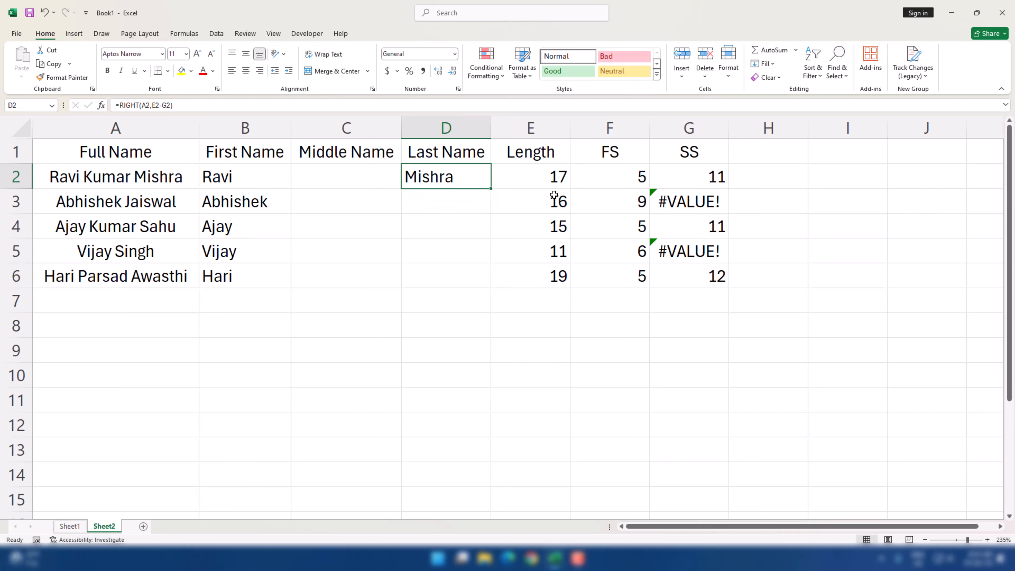
pyautogui.doubleClick(490, 189)
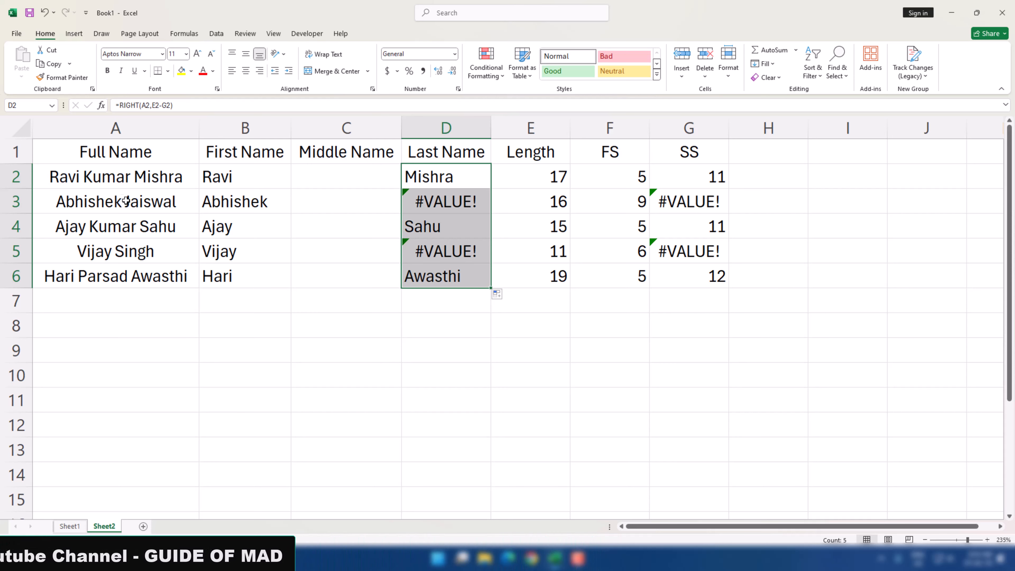
pyautogui.click(94, 179)
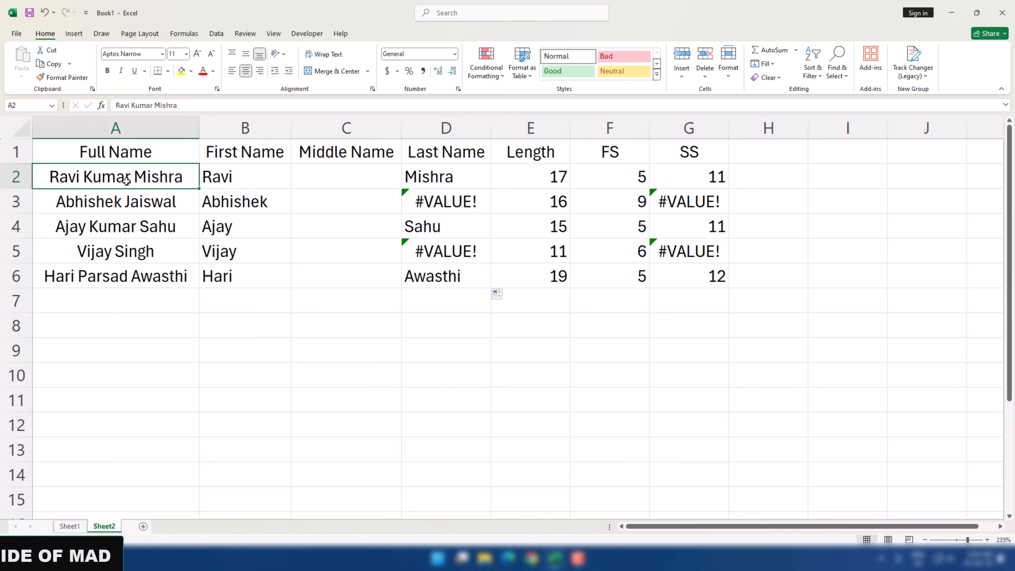
pyautogui.click(99, 197)
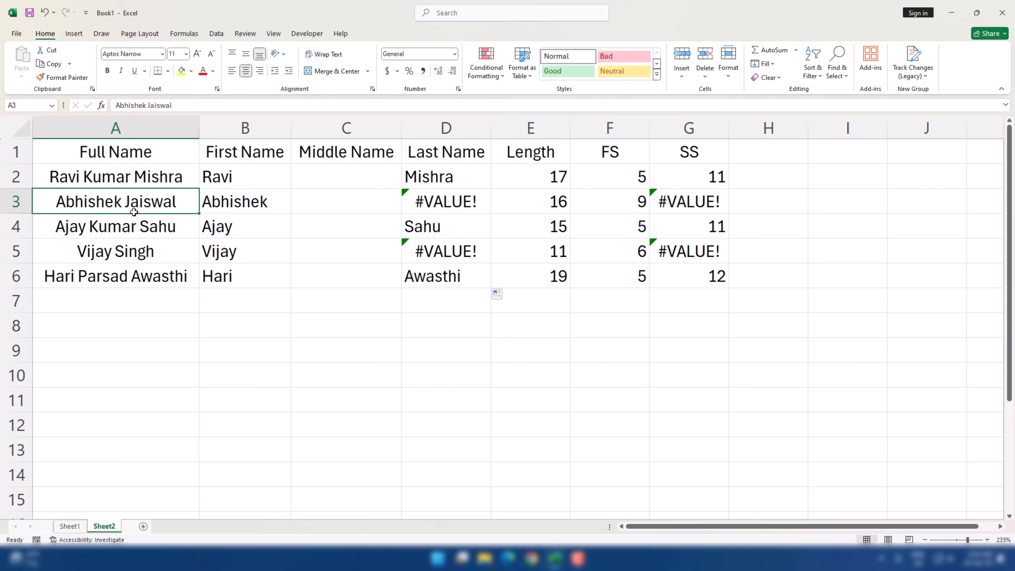
pyautogui.click(121, 184)
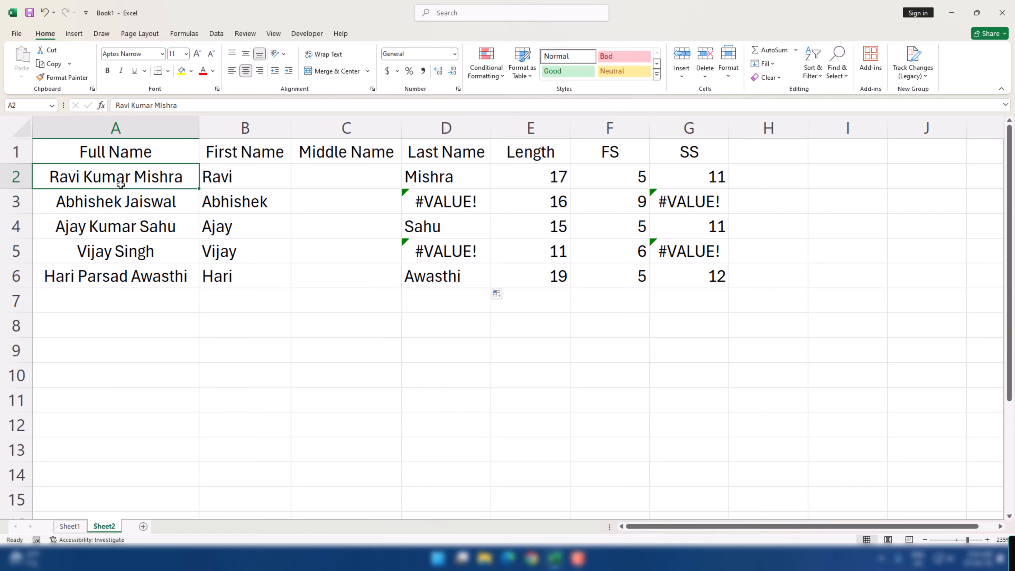
pyautogui.click(455, 176)
pyautogui.click(454, 203)
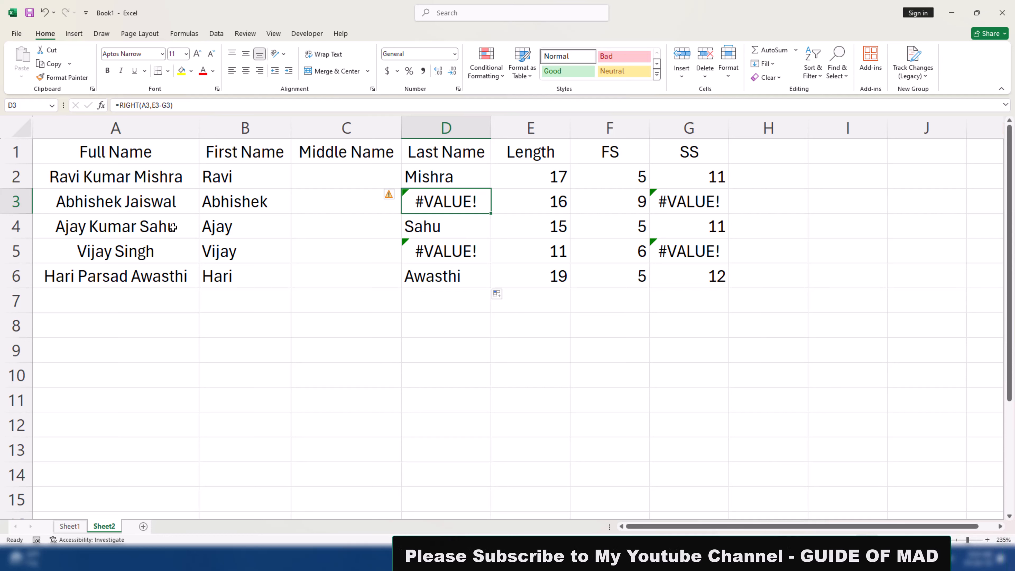
# Step: Wrap the RIGHT formula in D2 inside an IFERROR function, keeping RIGHT(A2,E2-G2) as its value argument
pyautogui.click(459, 180)
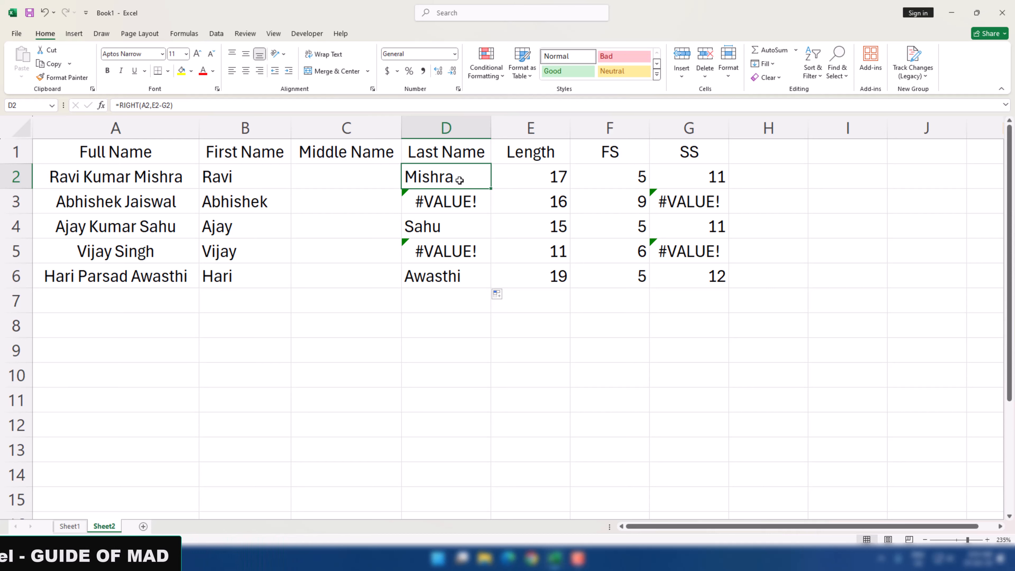
pyautogui.doubleClick(425, 177)
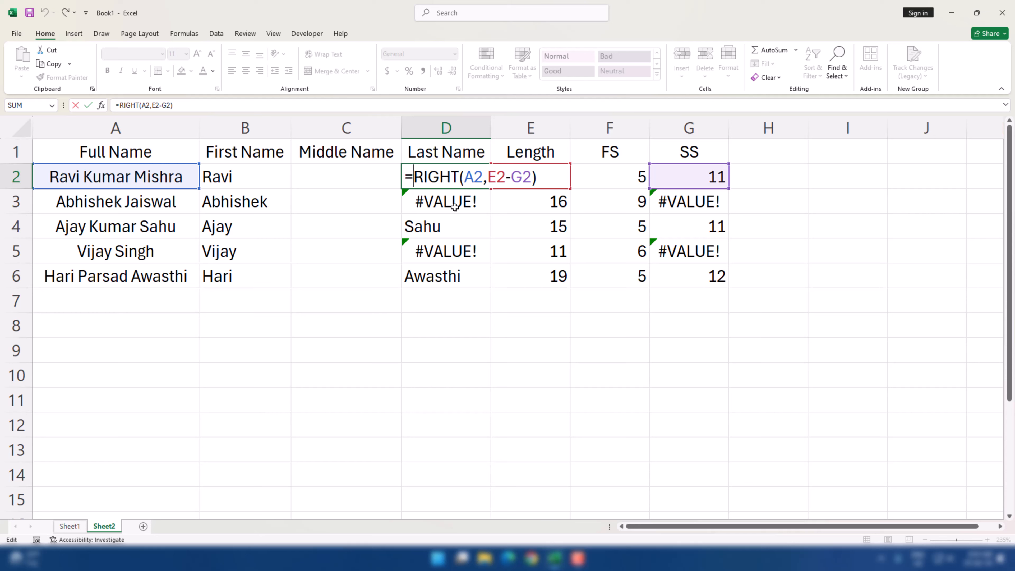
pyautogui.write('IFERROR(')
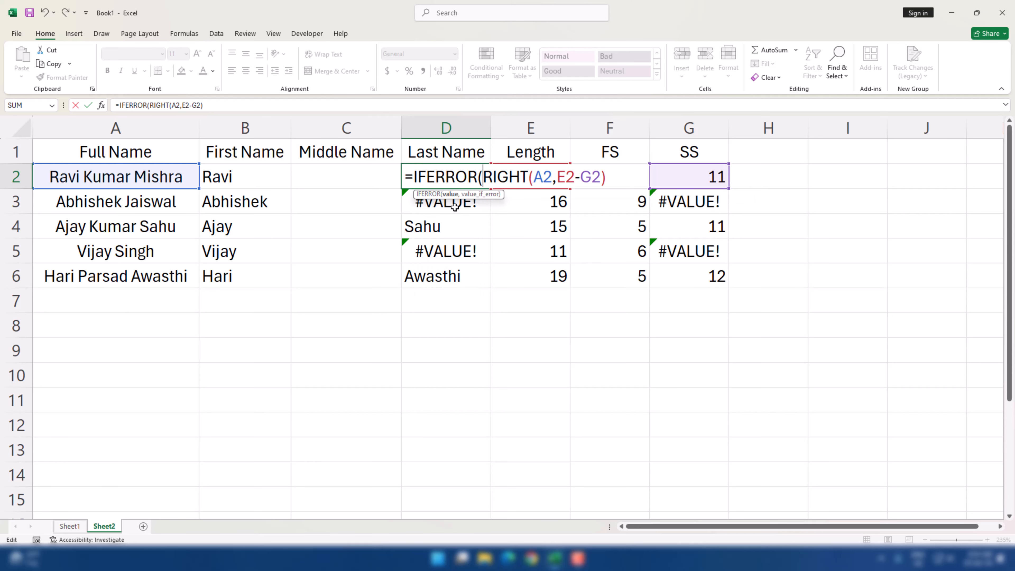
pyautogui.click(456, 195)
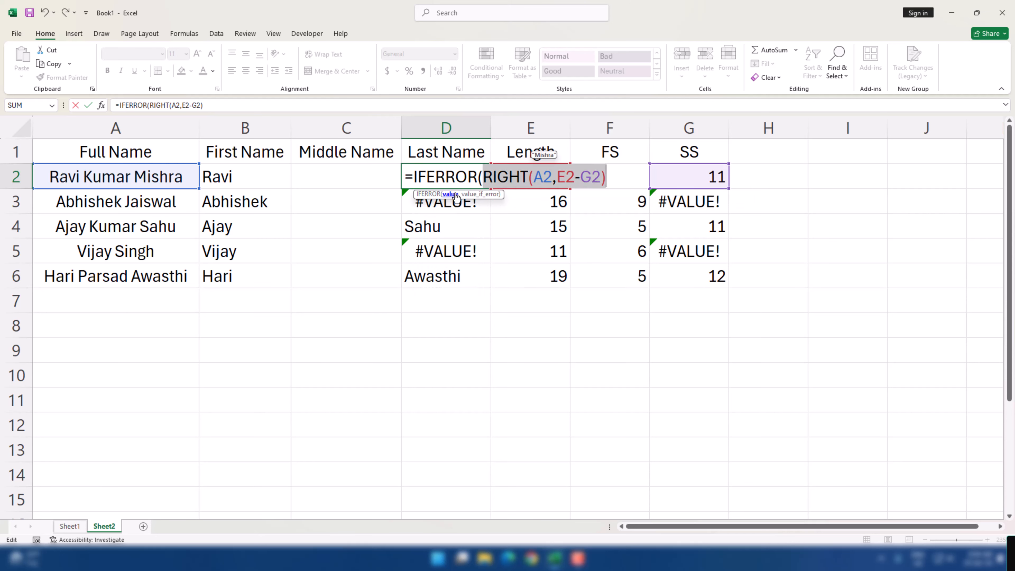
pyautogui.click(570, 183)
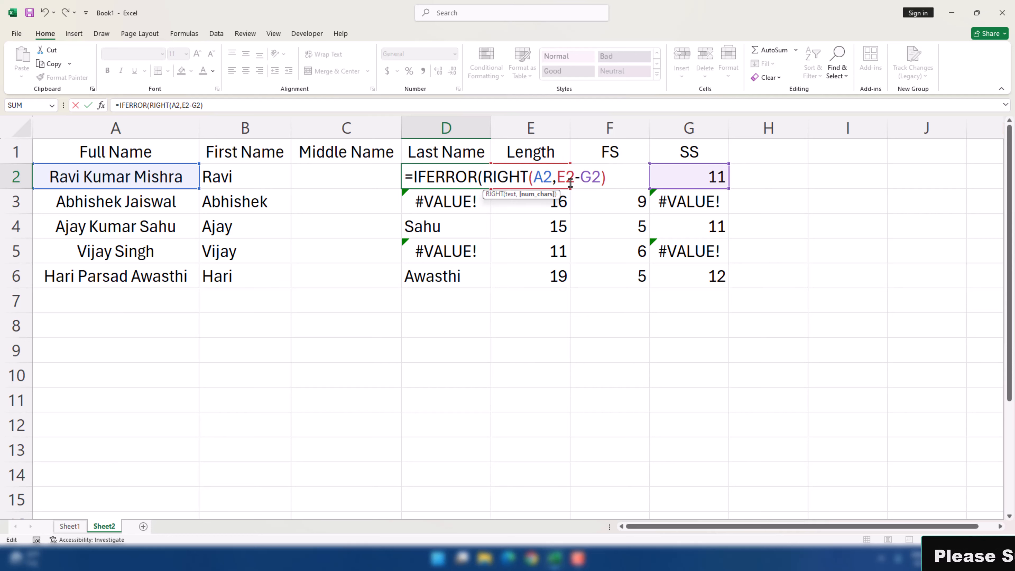
pyautogui.click(610, 180)
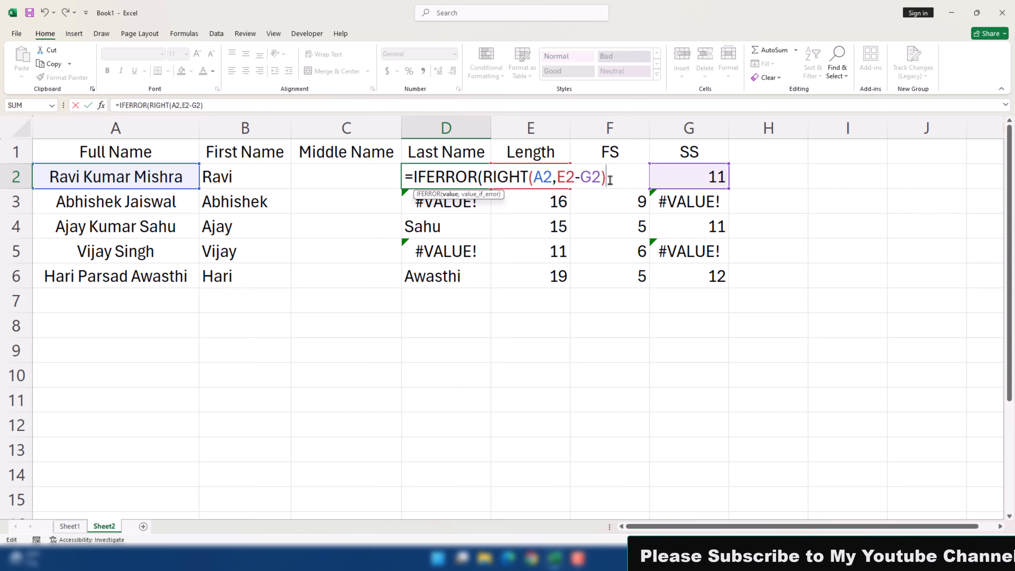
# Step: Complete the IFERROR formula in D2 with RIGHT(A2,E2-F2) as the error fallback and fill it down to D6
pyautogui.write(',righ')
pyautogui.press('Tab')
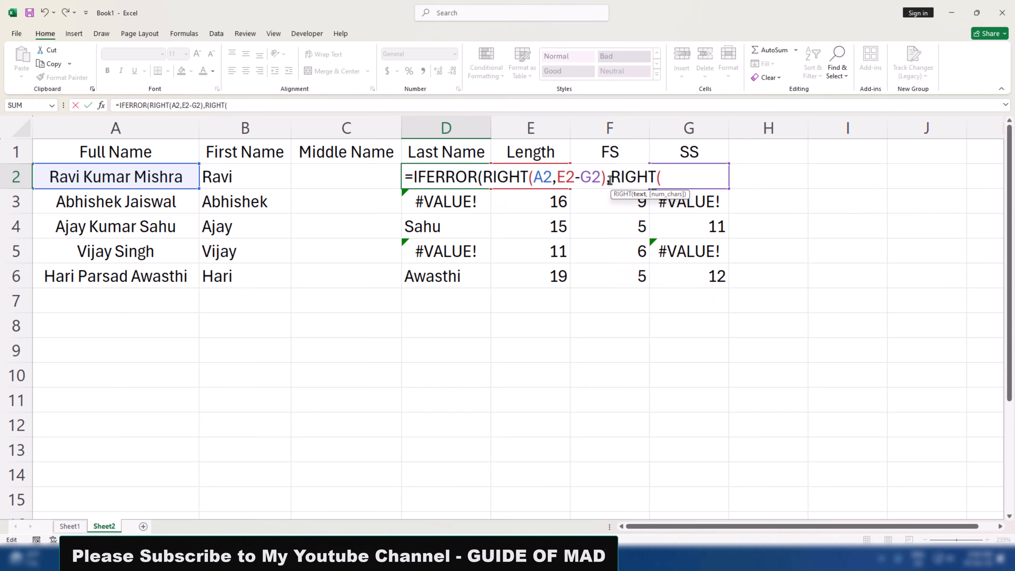
pyautogui.press('Left')
pyautogui.press('Left')
pyautogui.press('Left')
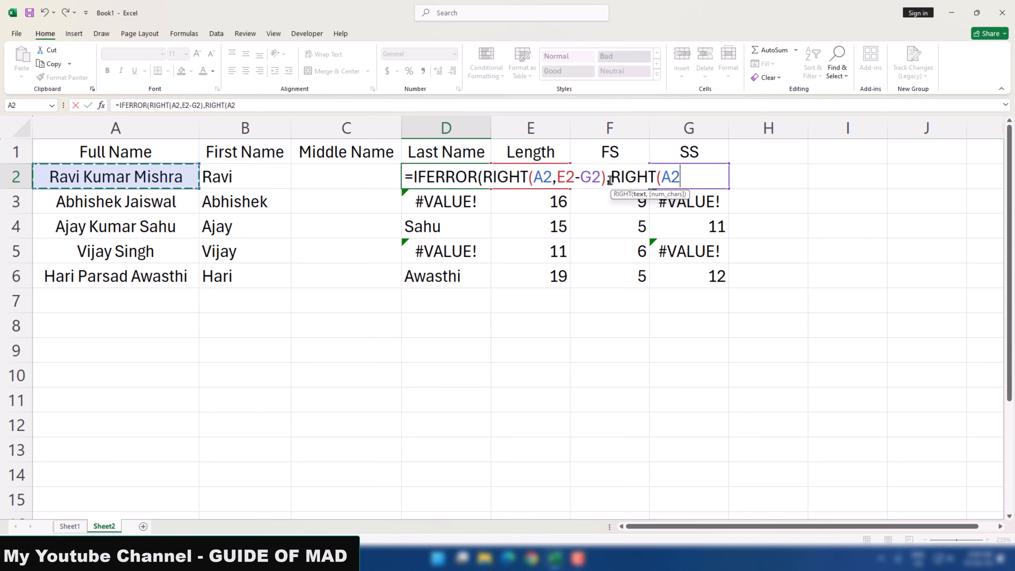
pyautogui.write(',')
pyautogui.press('Right')
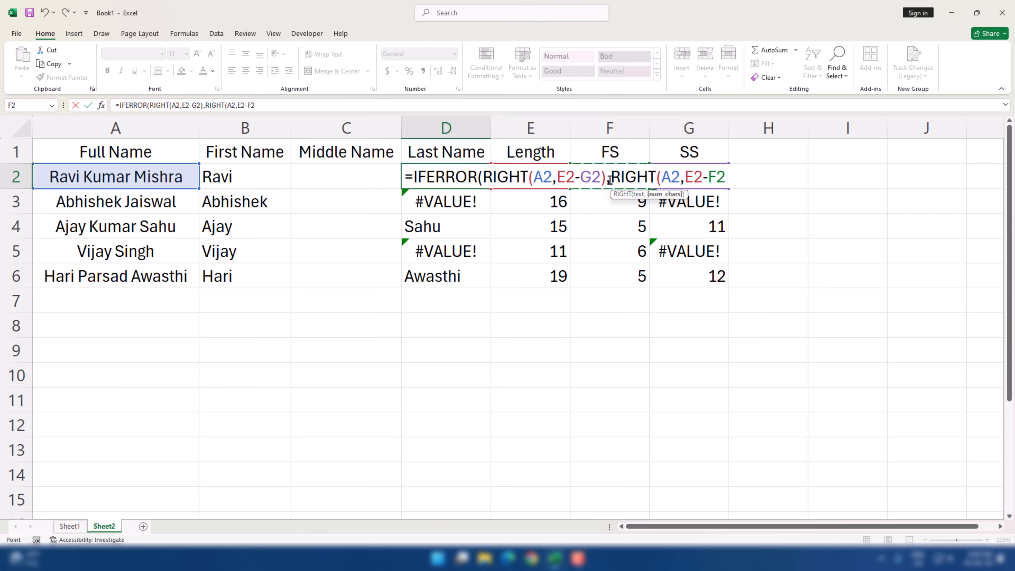
pyautogui.press('Return')
pyautogui.press('Return')
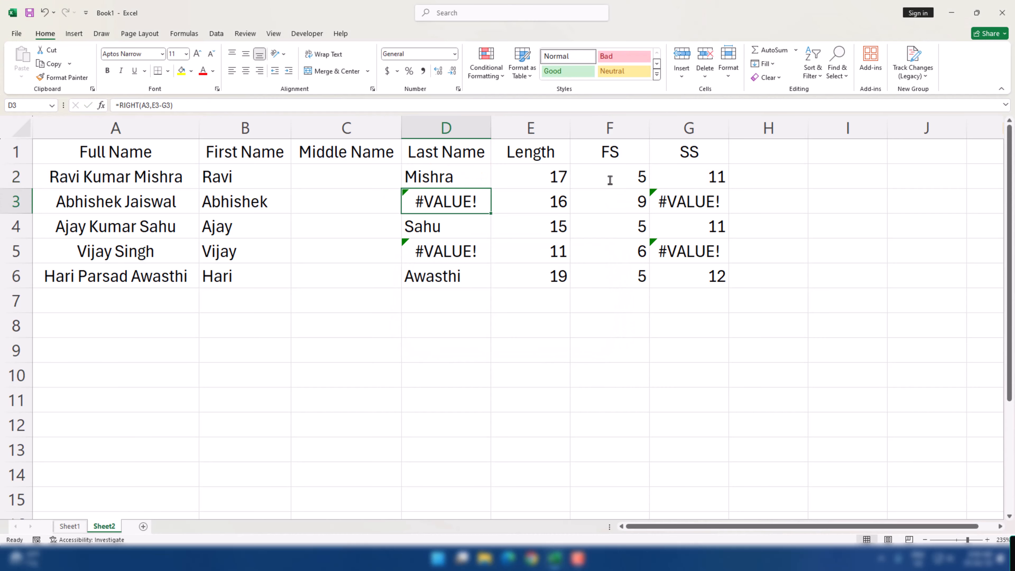
pyautogui.press('Up')
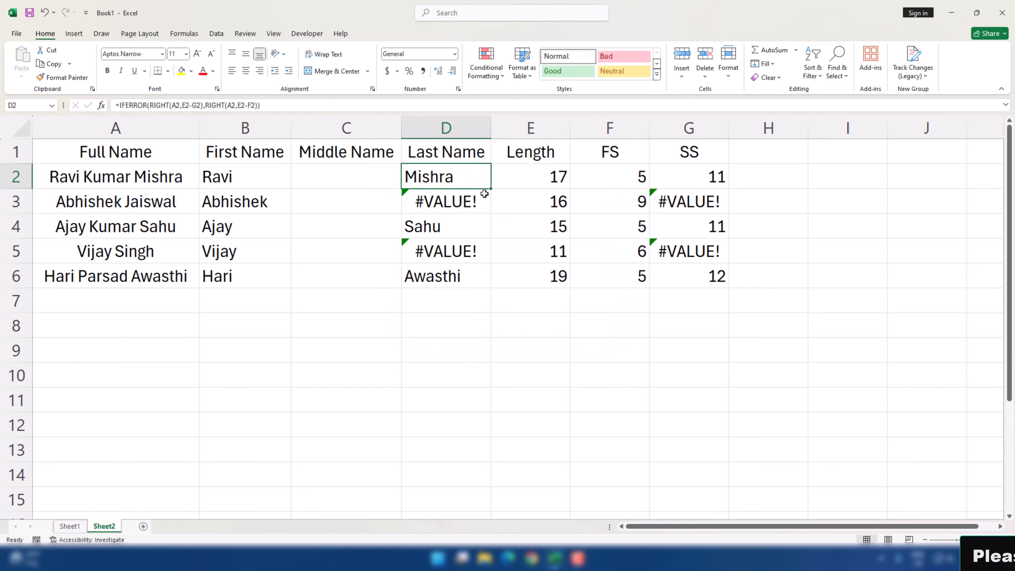
pyautogui.doubleClick(492, 190)
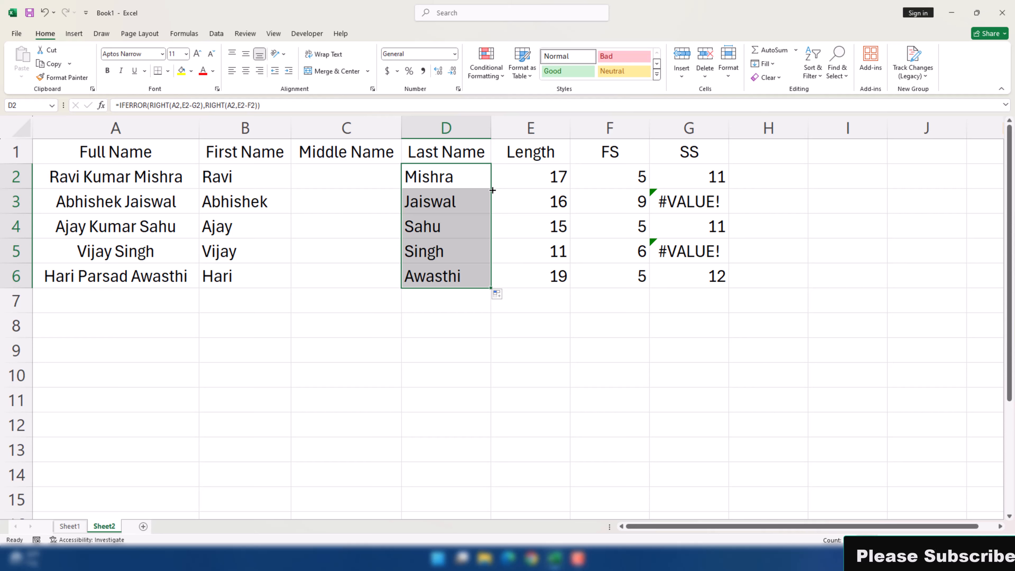
# Step: Examine the value and value_if_error arguments of the IFERROR formula in D2
pyautogui.doubleClick(455, 177)
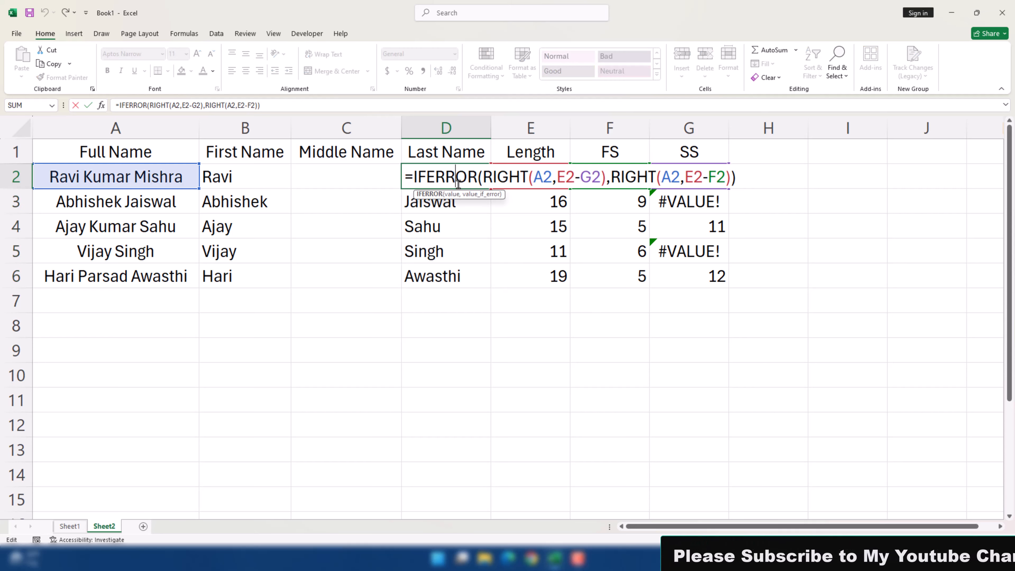
pyautogui.click(463, 194)
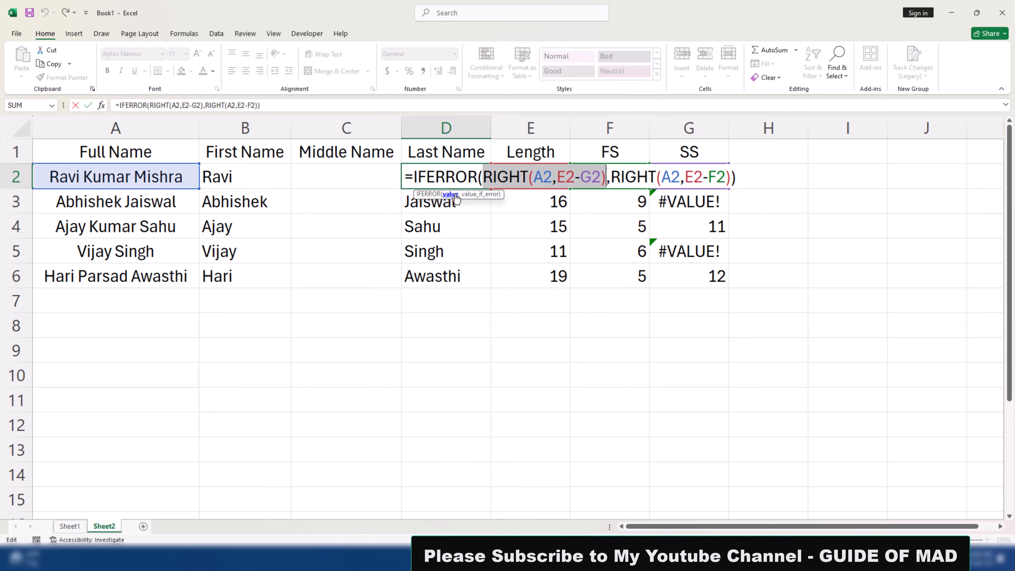
pyautogui.click(472, 196)
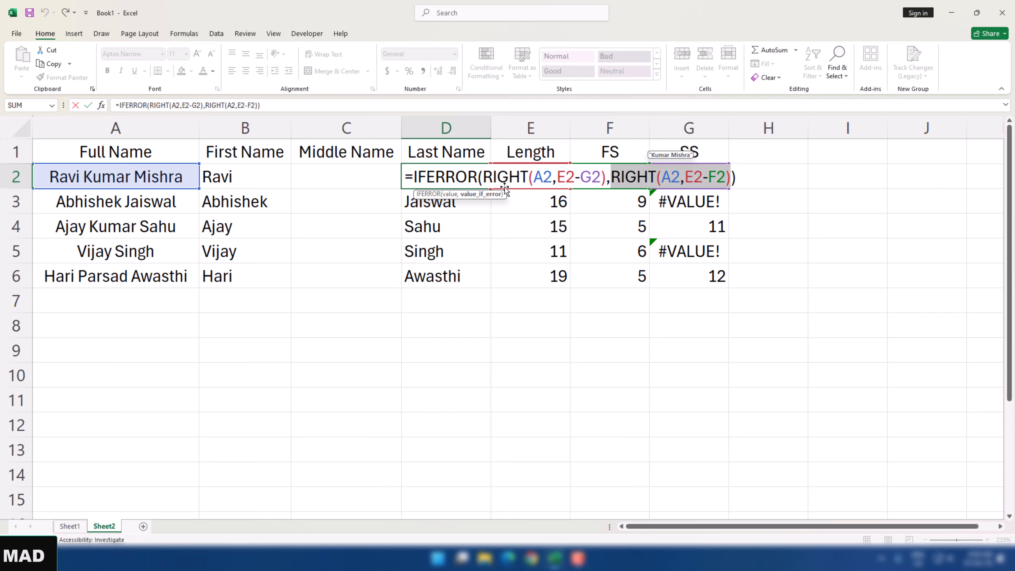
pyautogui.click(511, 177)
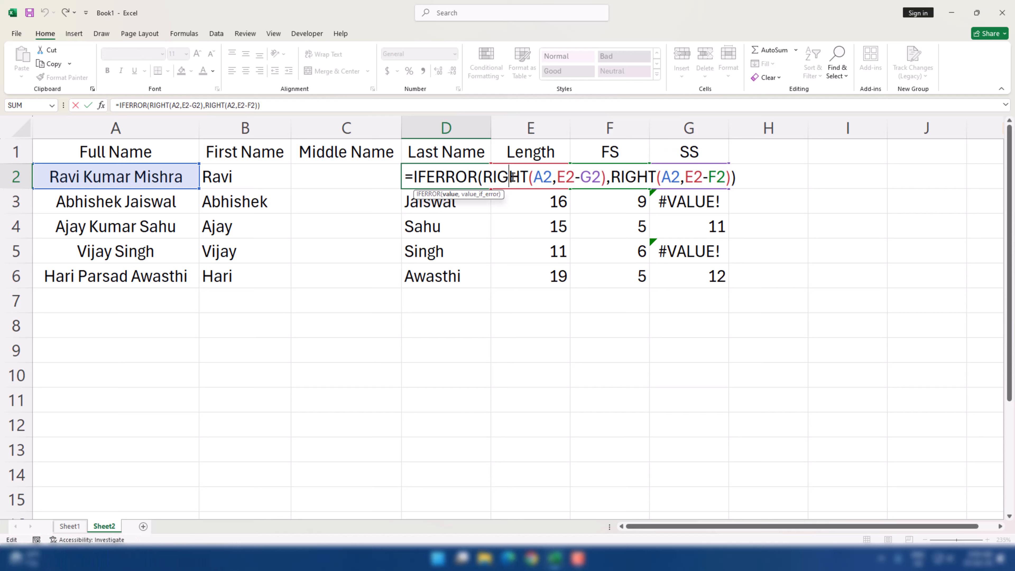
pyautogui.click(454, 196)
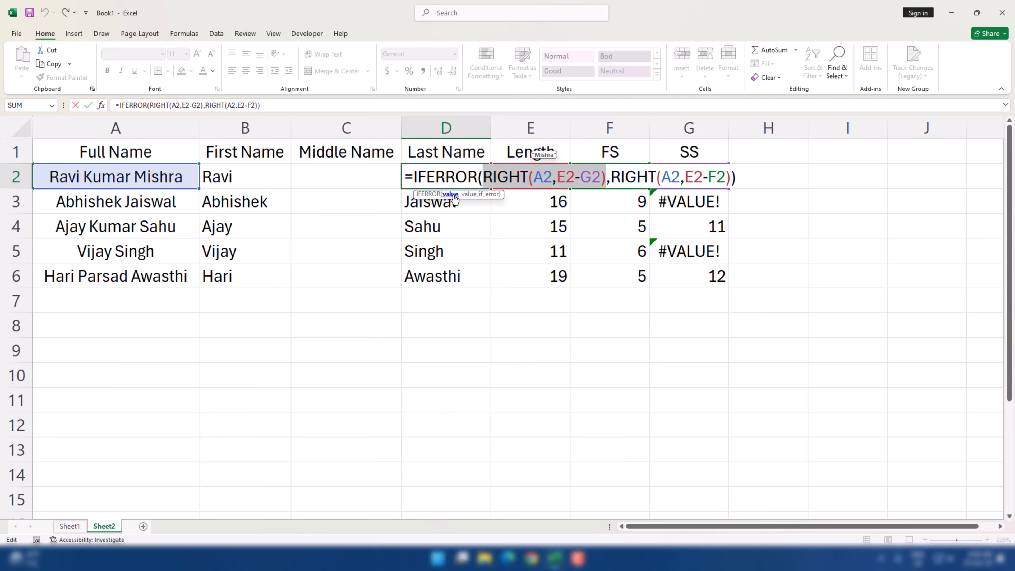
pyautogui.click(478, 196)
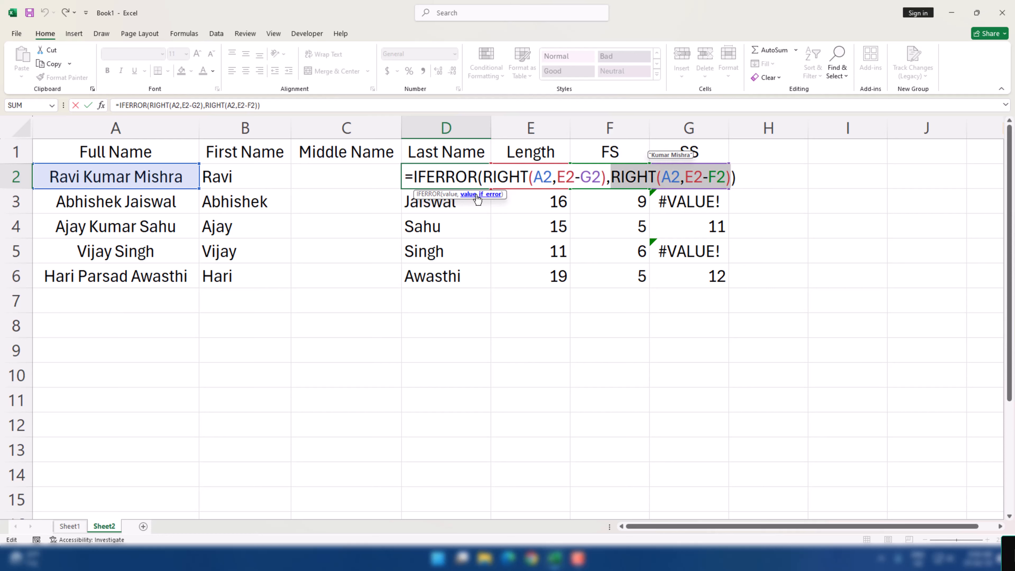
pyautogui.press('Return')
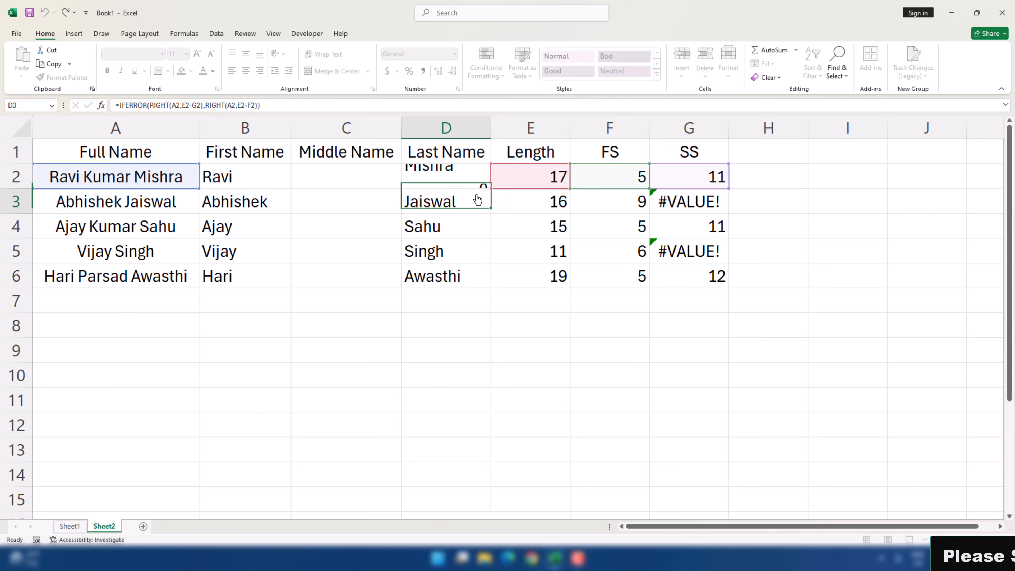
# Step: Begin a MID formula in C2 with A2 as the text and F2+1 as the start position
pyautogui.press('Up')
pyautogui.press('Left')
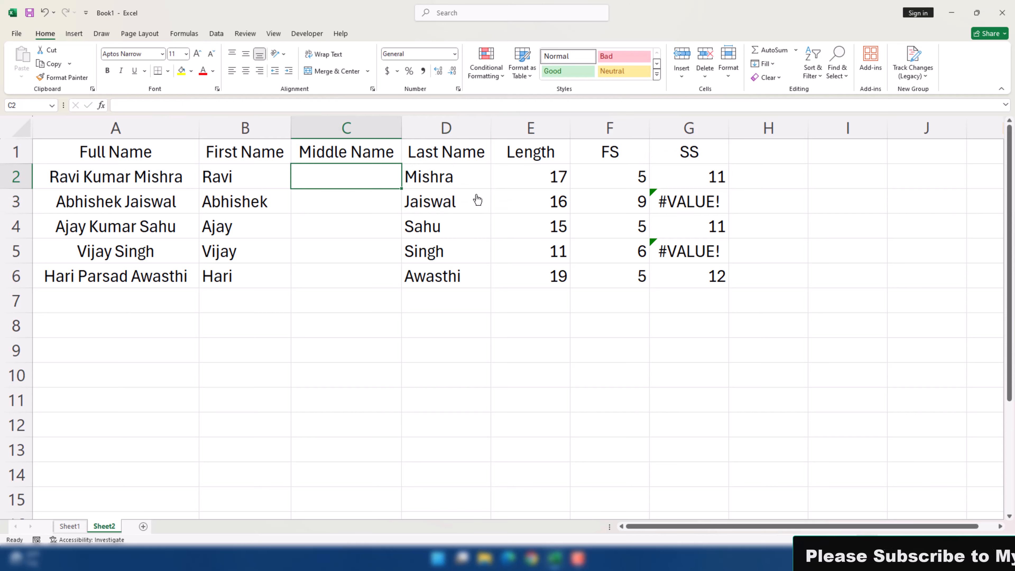
pyautogui.write('=mid')
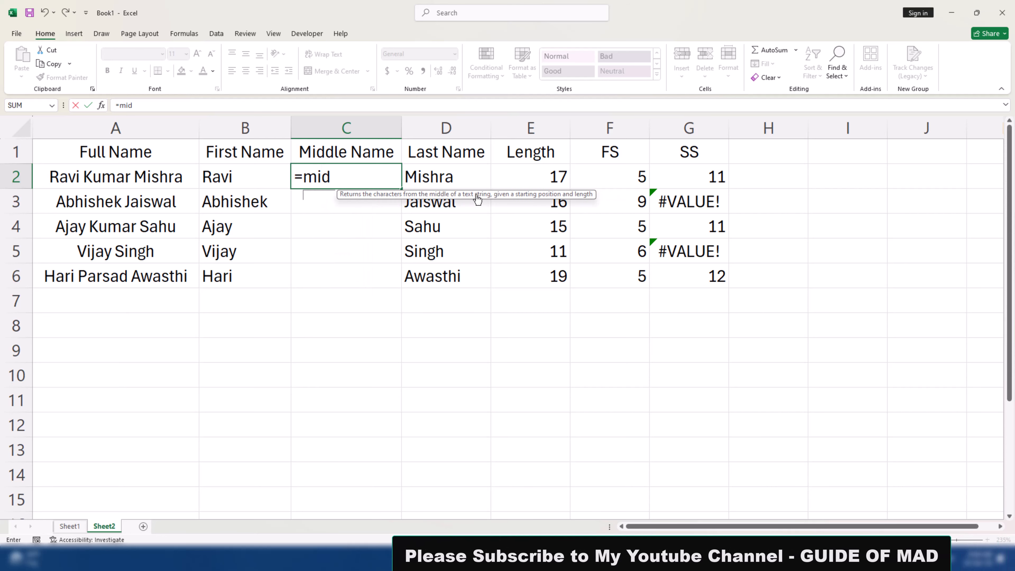
pyautogui.press('Tab')
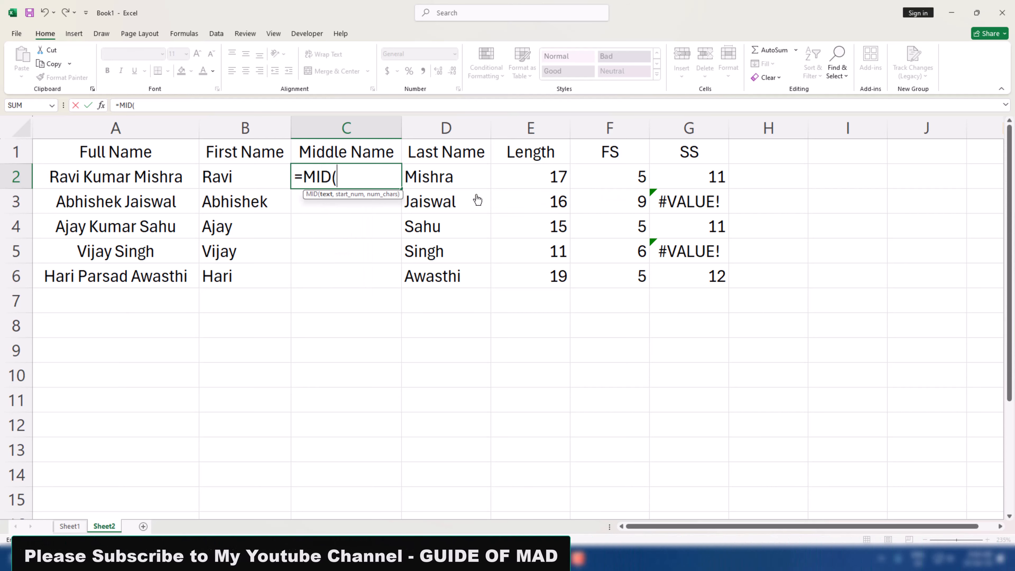
pyautogui.press('Left')
pyautogui.press('Left')
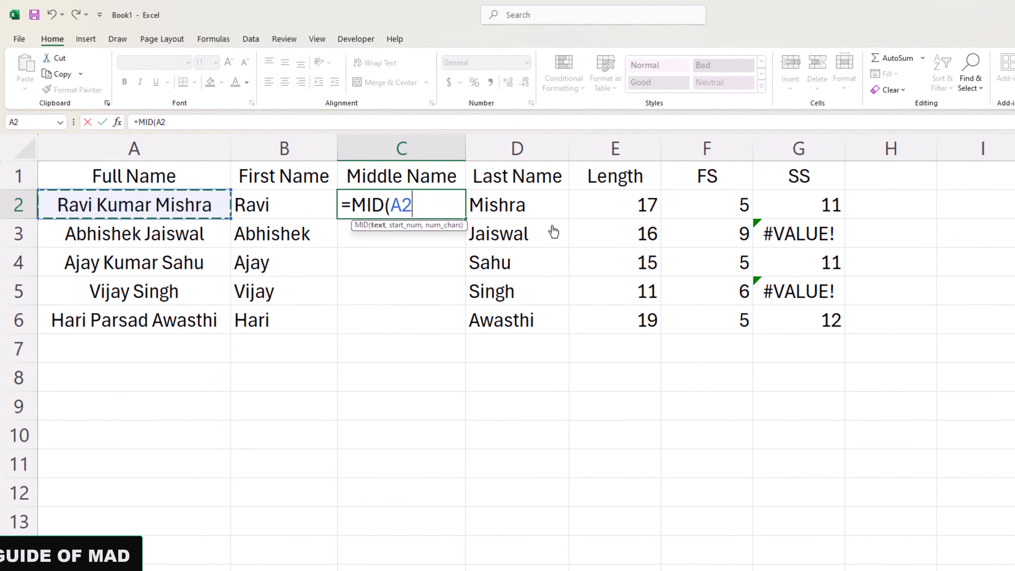
pyautogui.write(',')
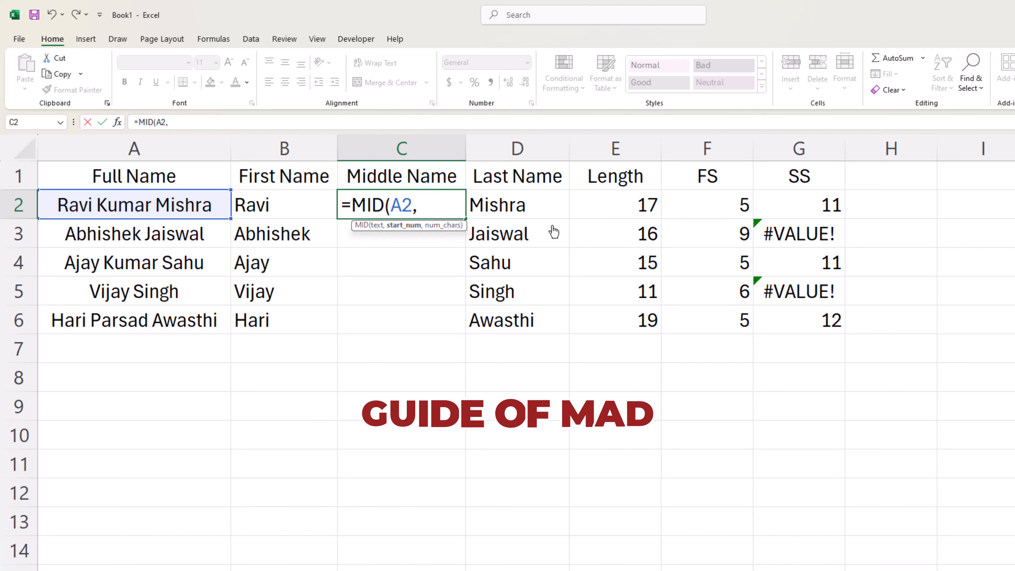
pyautogui.press('Right')
pyautogui.press('Right')
pyautogui.press('Right')
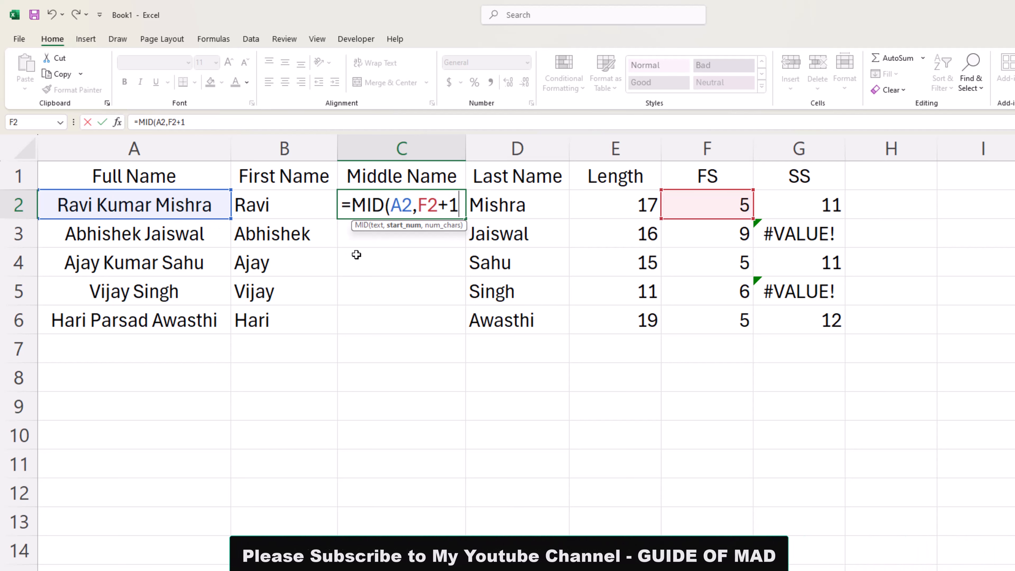
# Step: Complete the MID formula in C2 with G2-F2 as the number of characters and fill it down to C6
pyautogui.write(',')
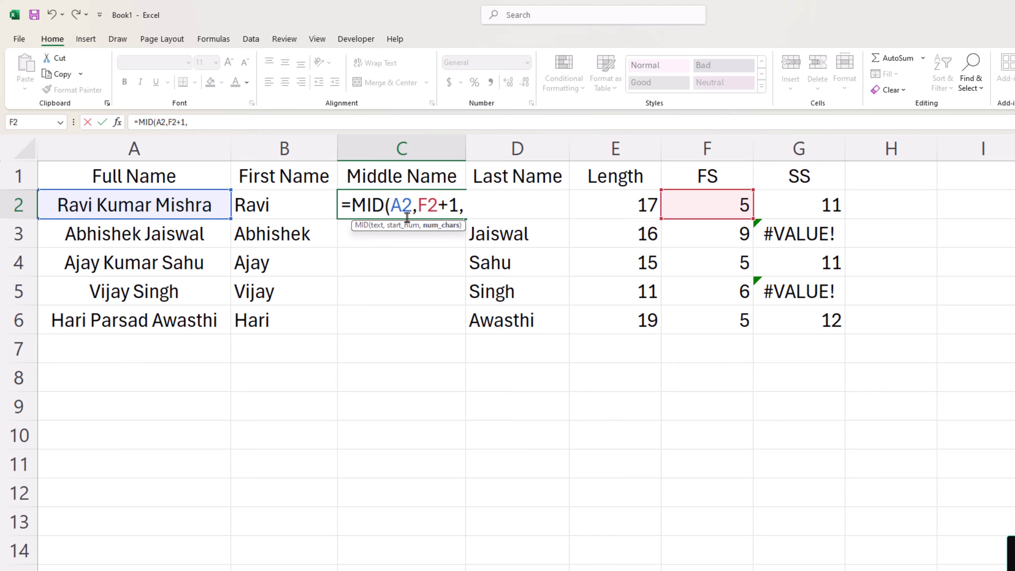
pyautogui.click(825, 206)
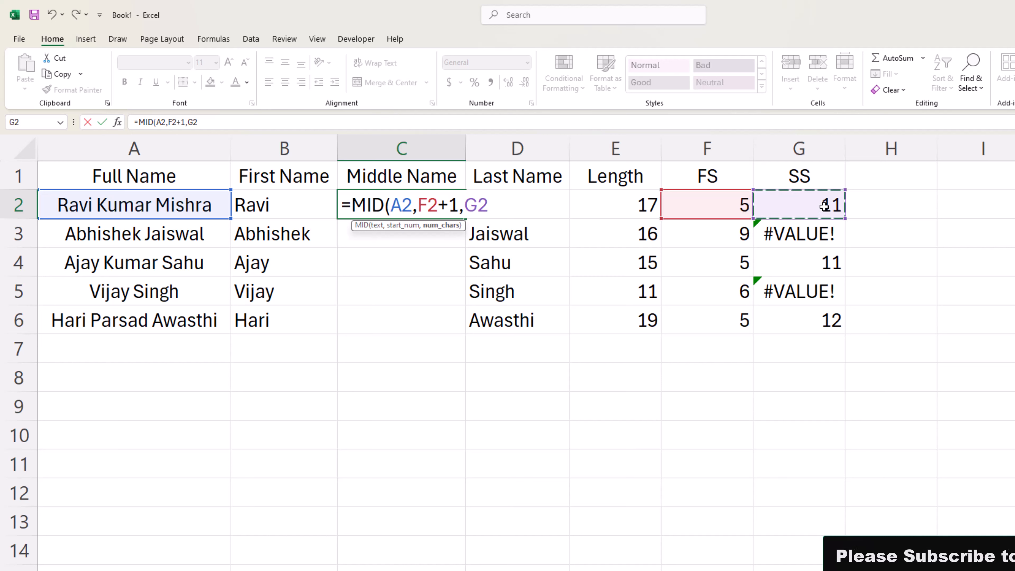
pyautogui.write('-')
pyautogui.click(711, 208)
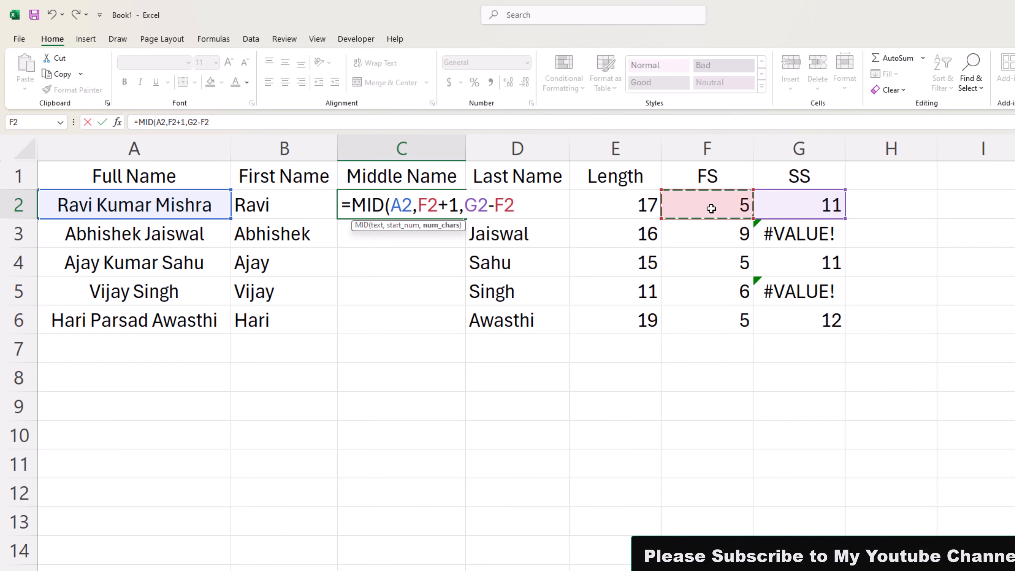
pyautogui.press('Return')
pyautogui.press('Up')
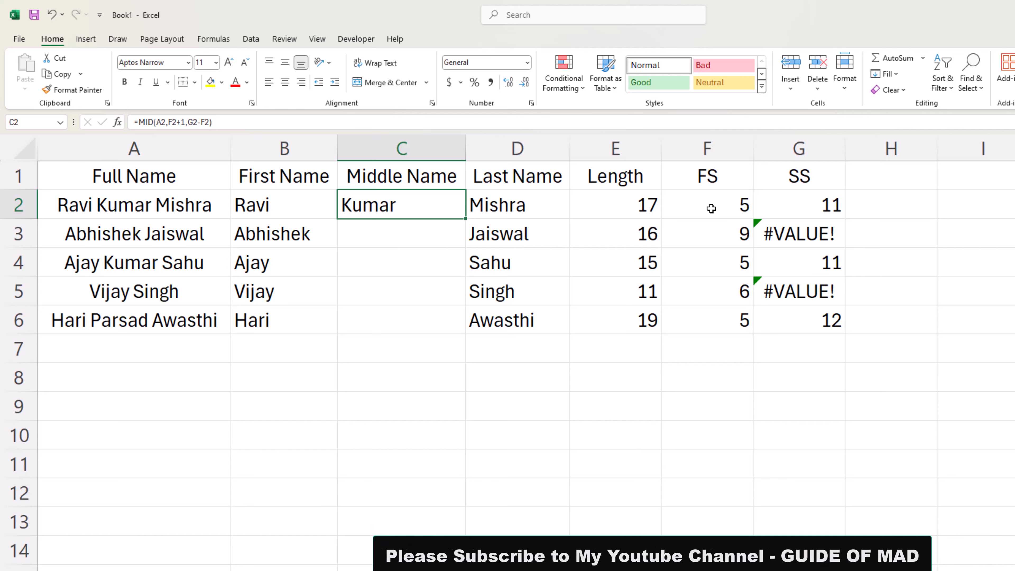
pyautogui.doubleClick(467, 220)
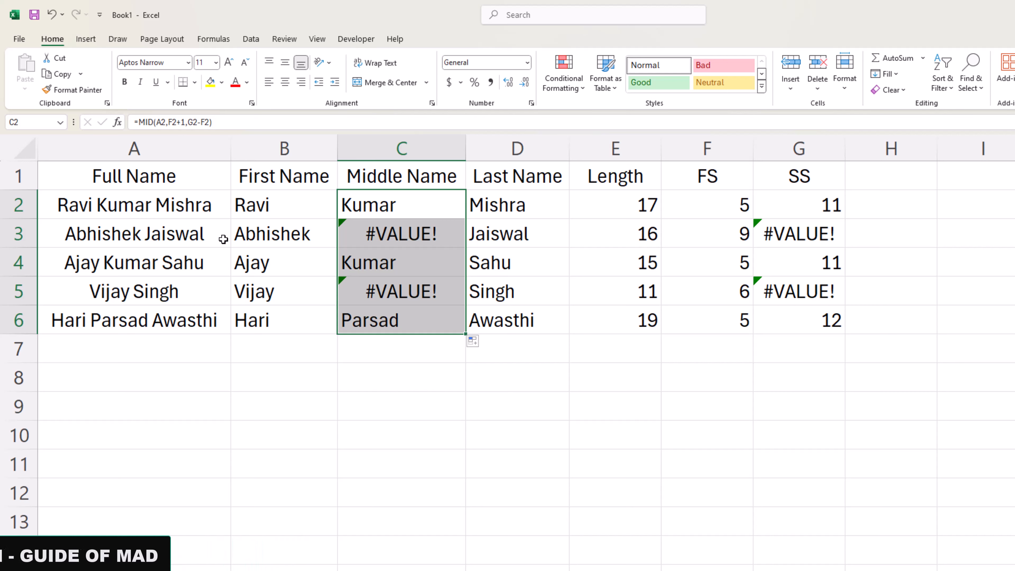
# Step: Wrap the MID formula in C2 in IFERROR with "-" as the error fallback and fill it down to C6
pyautogui.doubleClick(349, 204)
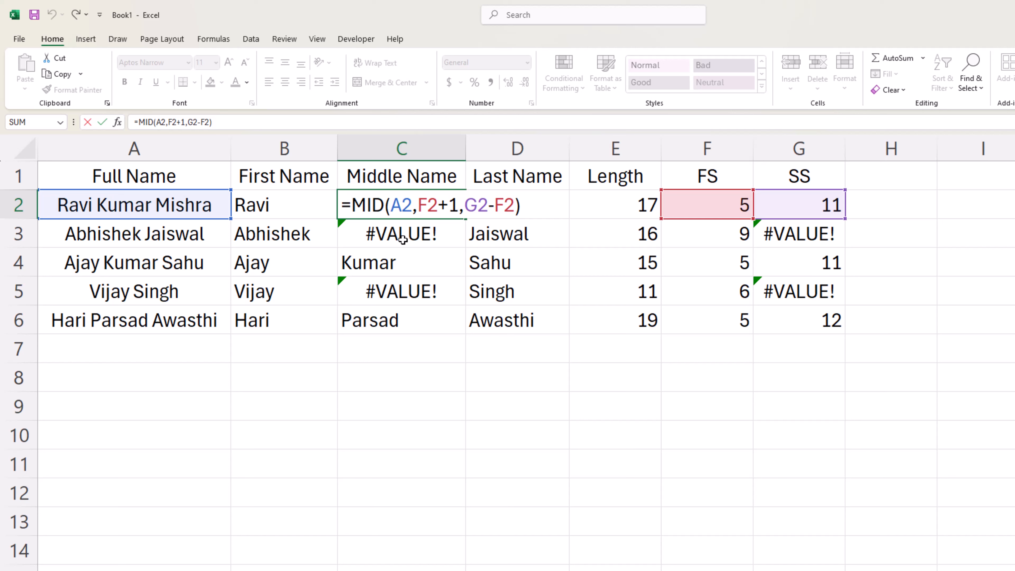
pyautogui.write('if')
pyautogui.press('Down')
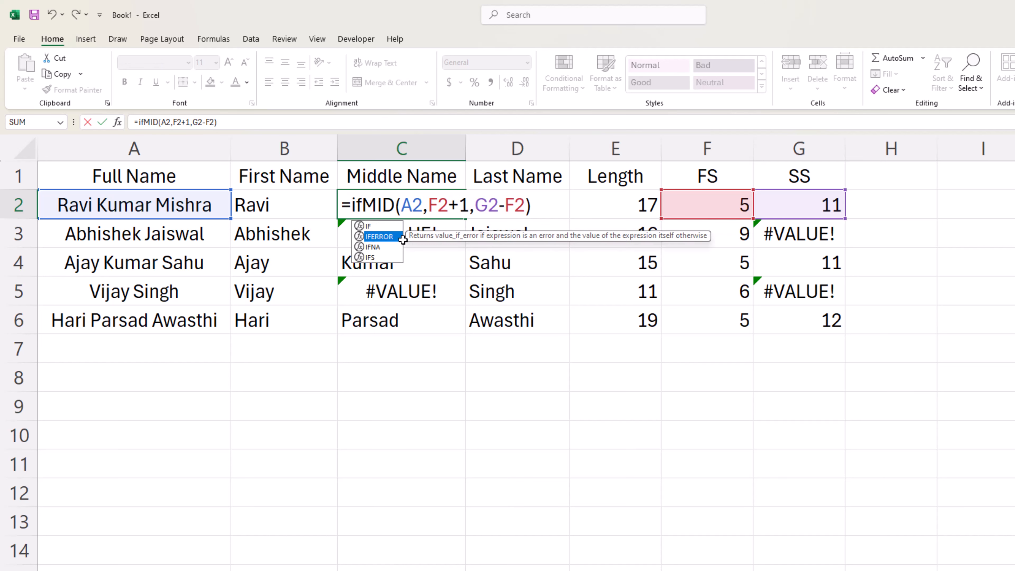
pyautogui.press('Tab')
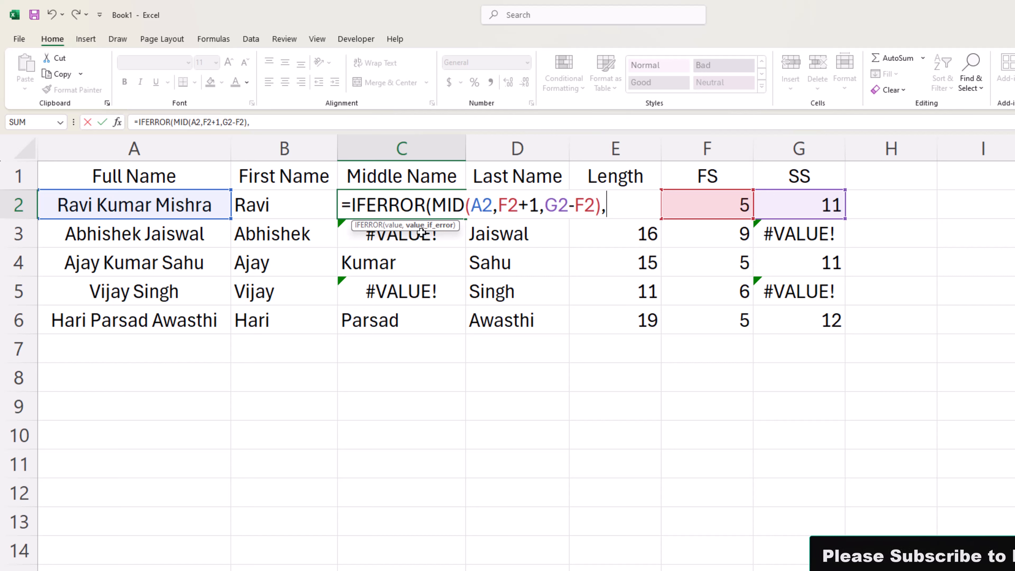
pyautogui.write('"')
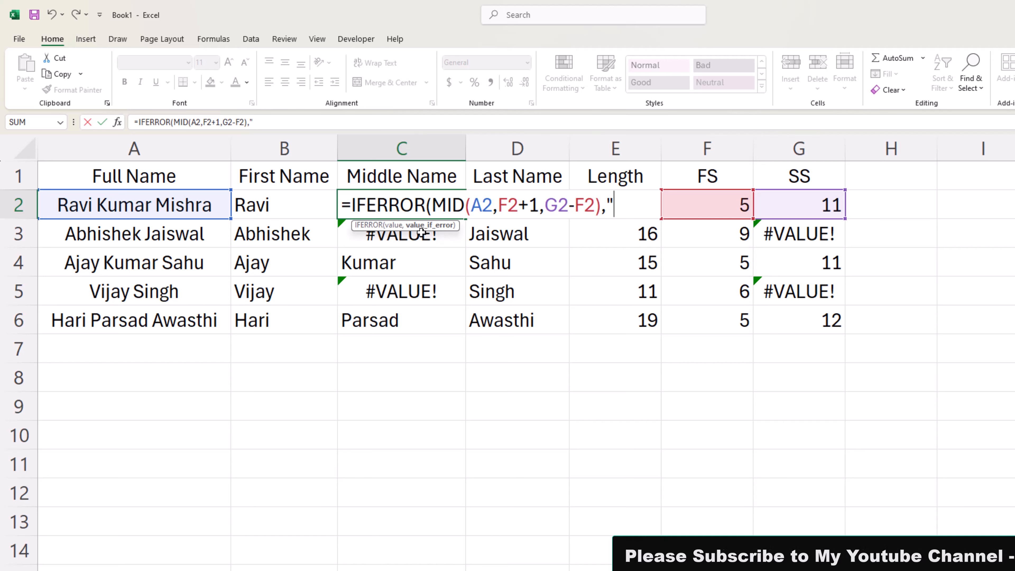
pyautogui.write('-"')
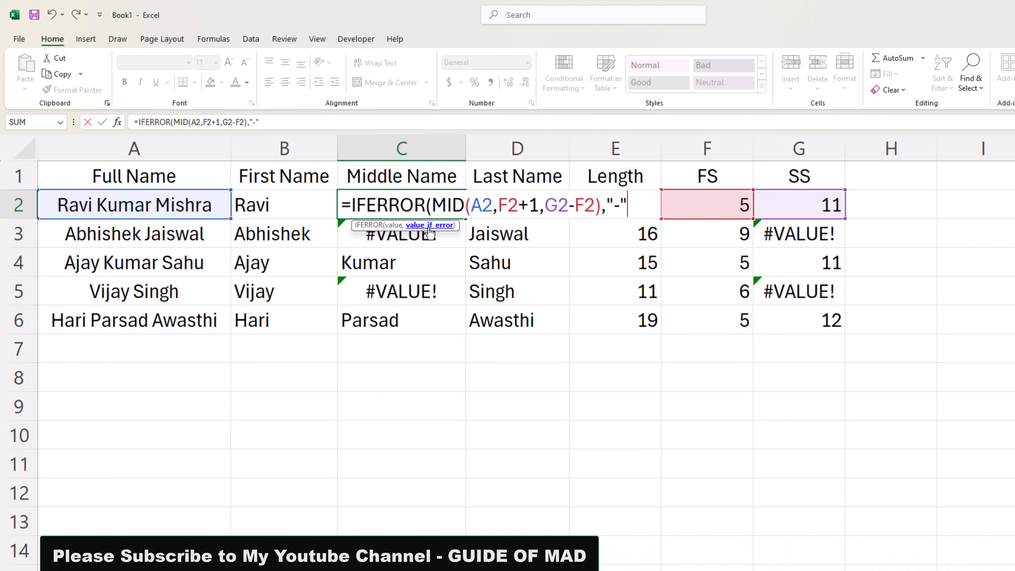
pyautogui.doubleClick(616, 210)
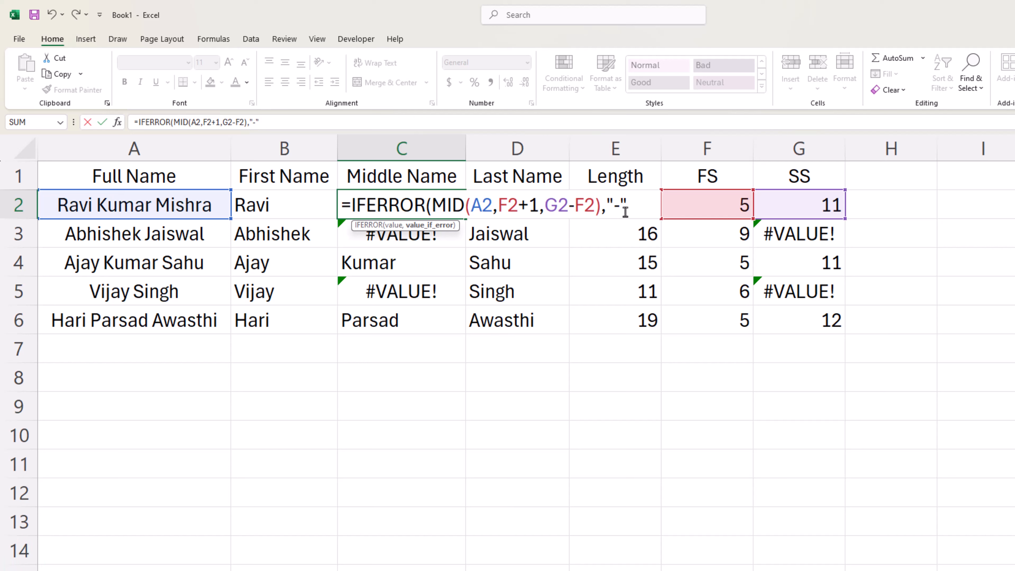
pyautogui.press('Return')
pyautogui.press('Return')
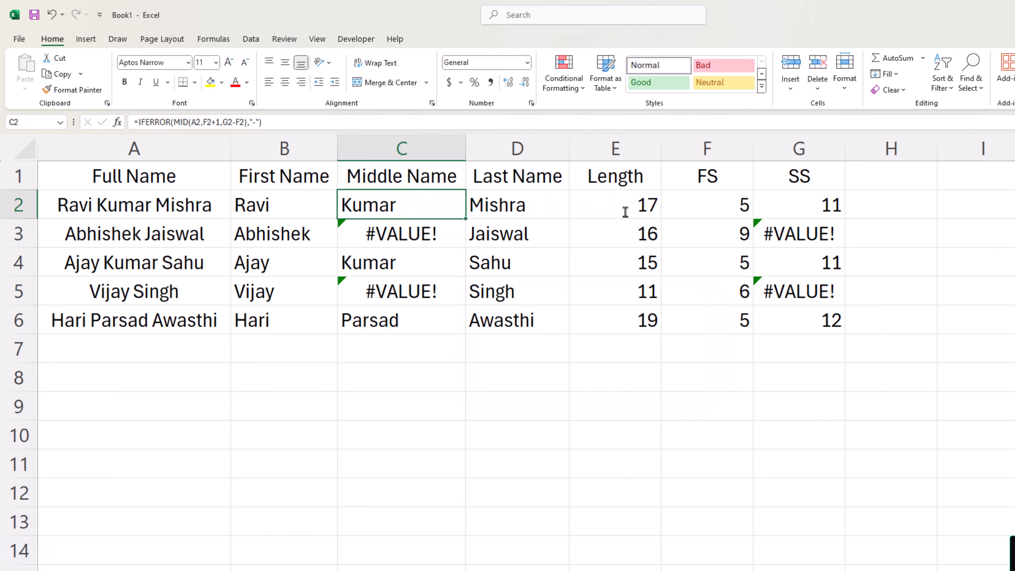
pyautogui.doubleClick(466, 219)
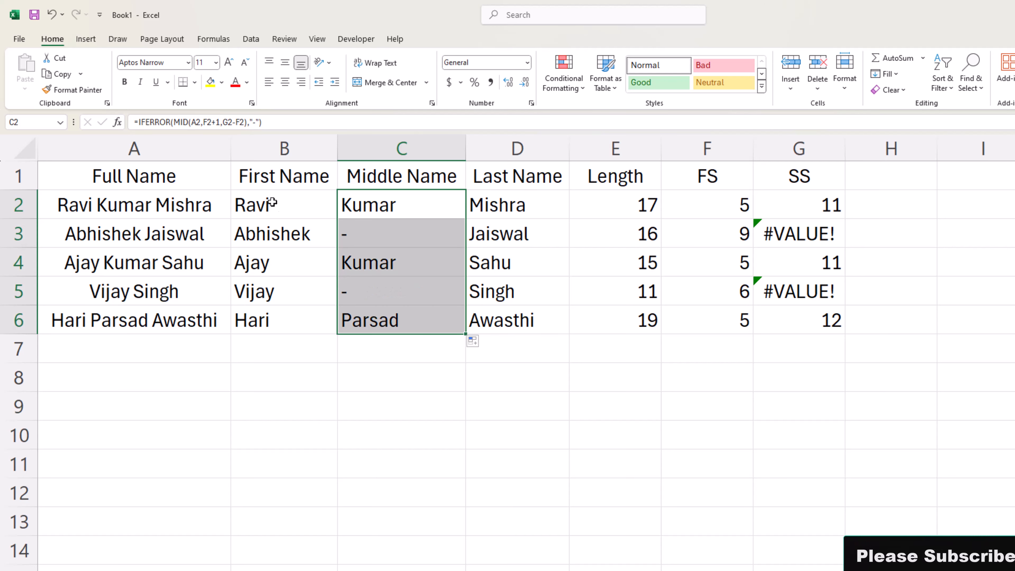
# Step: Center the contents of the whole table in A1:G6 horizontally
pyautogui.moveTo(177, 177); pyautogui.dragTo(827, 320)
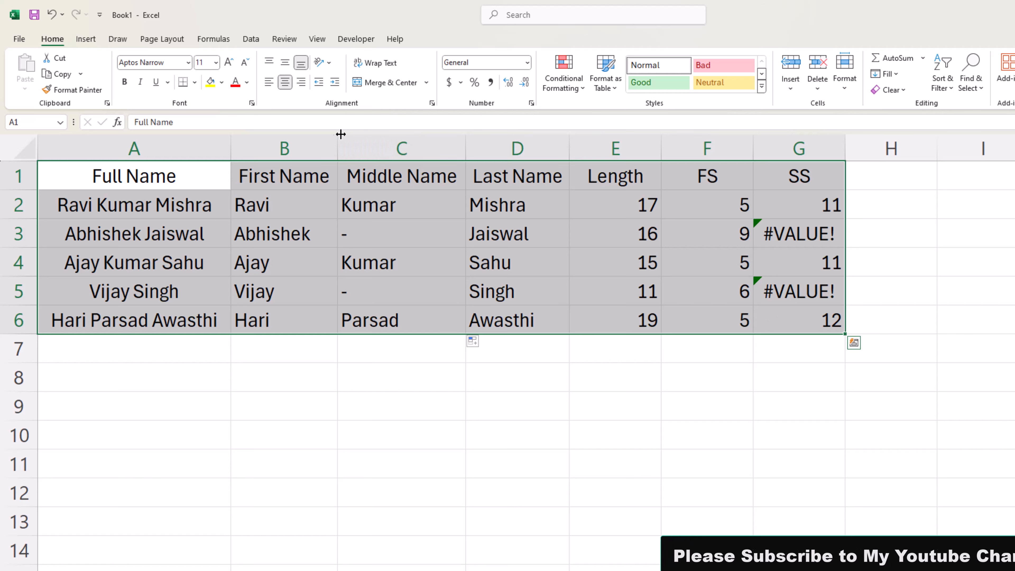
pyautogui.click(286, 85)
pyautogui.click(286, 85)
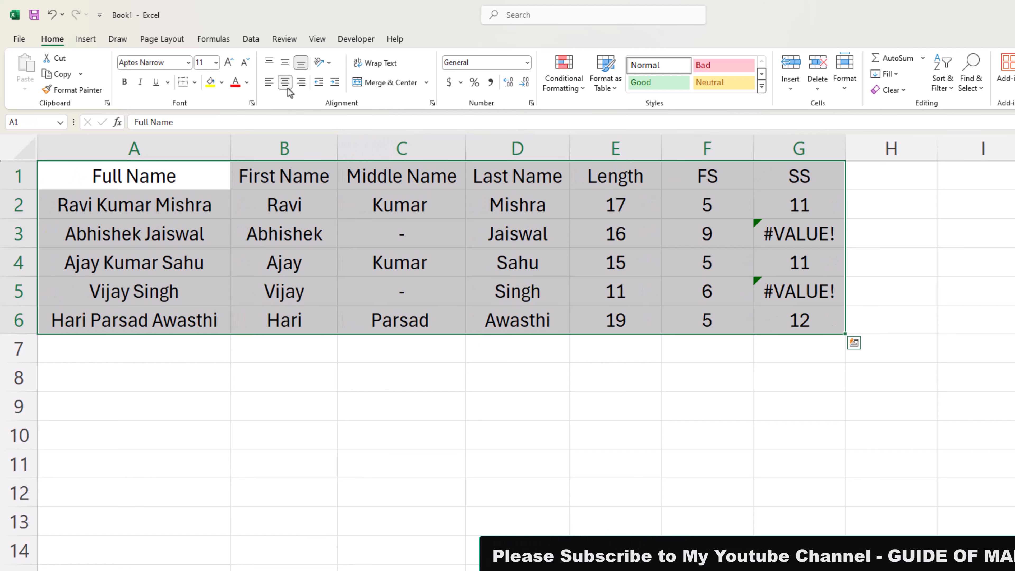
pyautogui.click(341, 234)
pyautogui.click(167, 215)
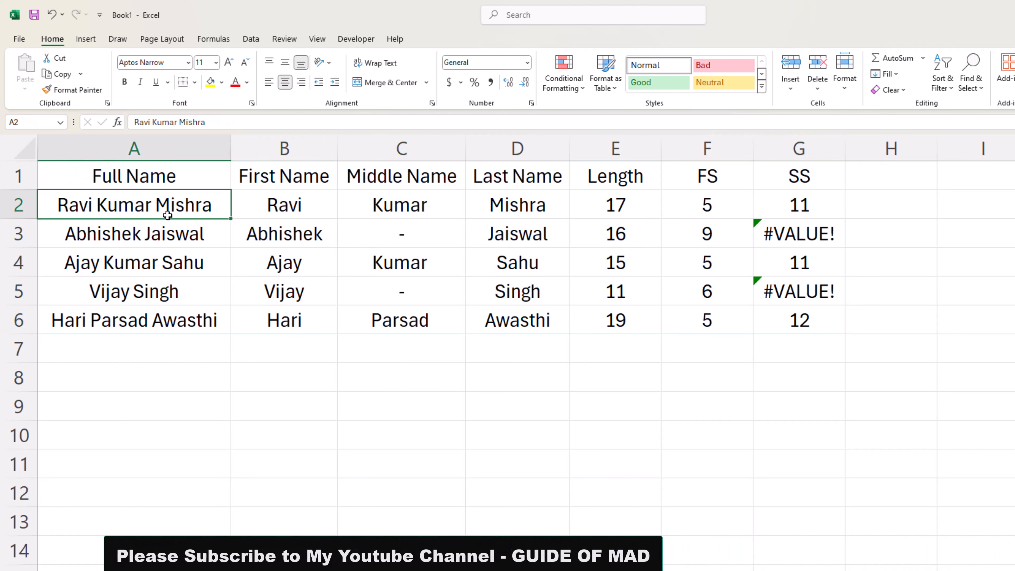
# Step: Switch to Sheet1 and examine the nested LEFT and FIND formula for the first name in B2
pyautogui.click(161, 238)
pyautogui.moveTo(252, 199); pyautogui.dragTo(561, 218)
pyautogui.click(612, 208)
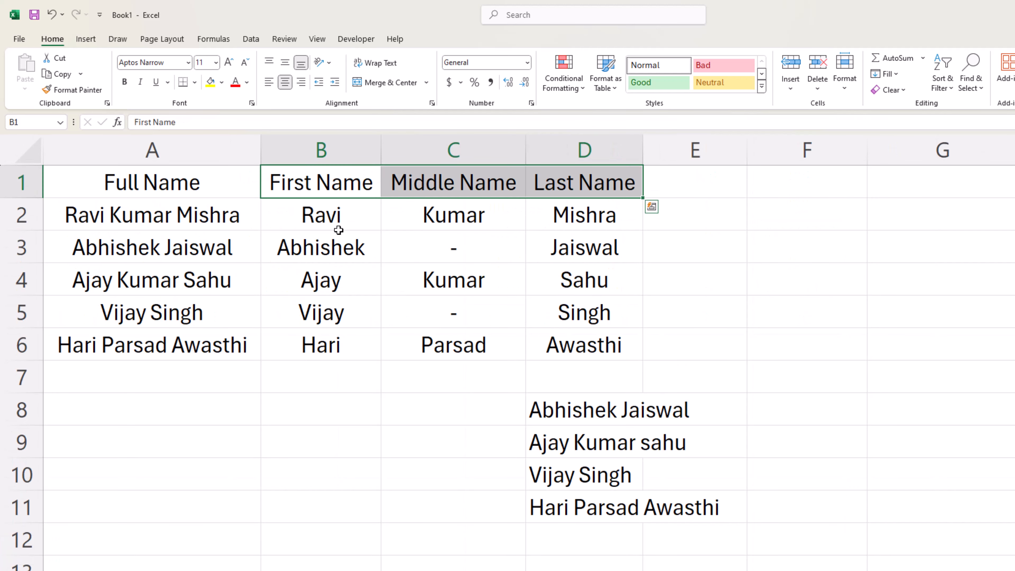
pyautogui.click(339, 217)
pyautogui.doubleClick(338, 217)
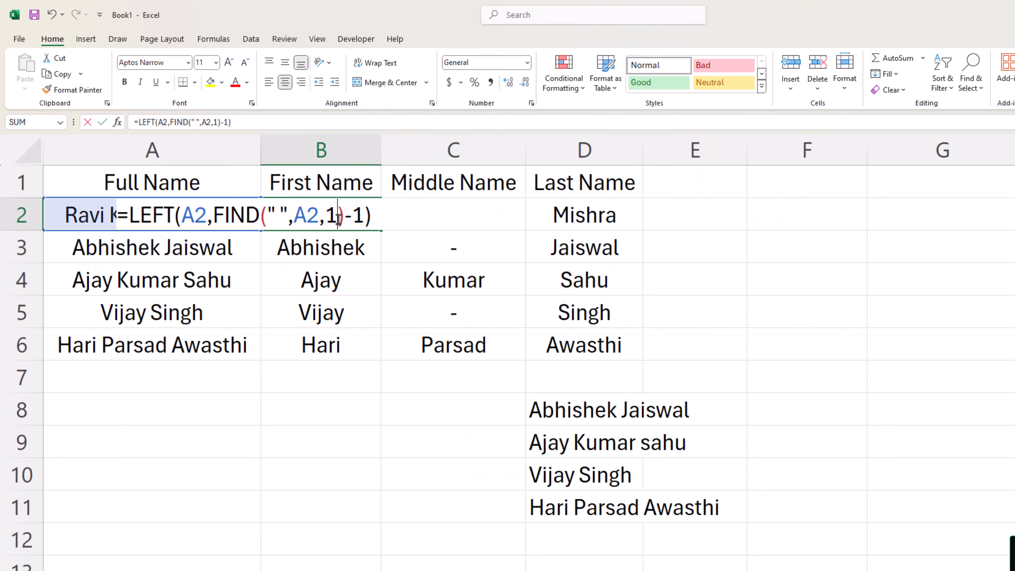
pyautogui.press('Escape')
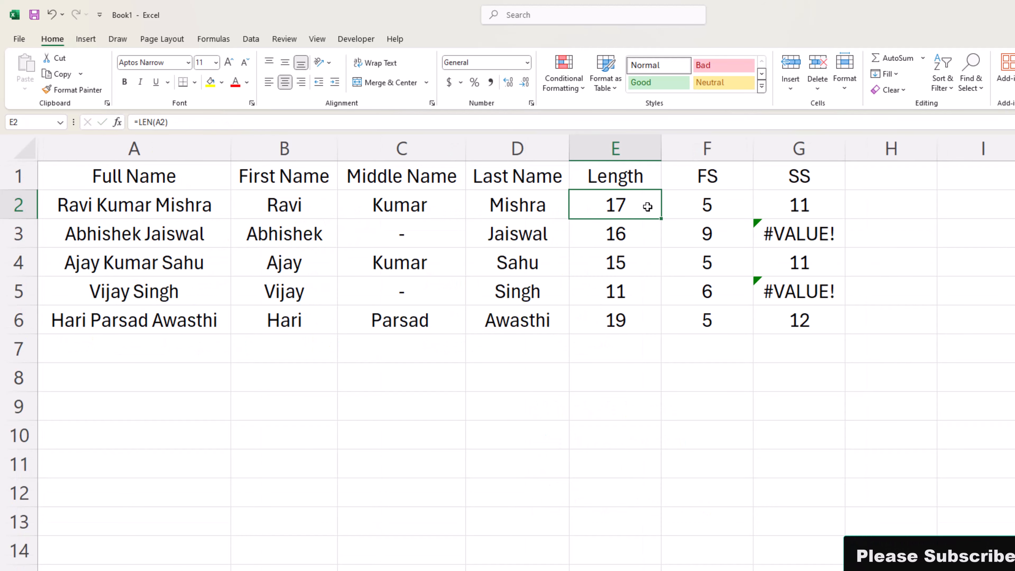
# Step: Examine the LEN formula in E2, the FIND formula in F2 and the LEFT formula in B2 that uses F2 on Sheet2
pyautogui.doubleClick(647, 206)
pyautogui.press('Escape')
pyautogui.click(307, 206)
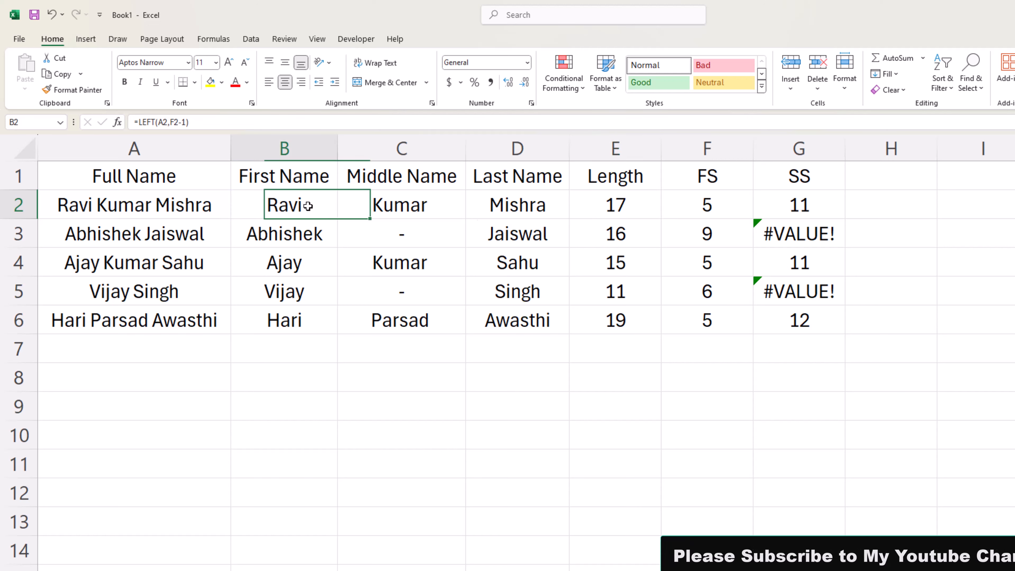
pyautogui.doubleClick(308, 206)
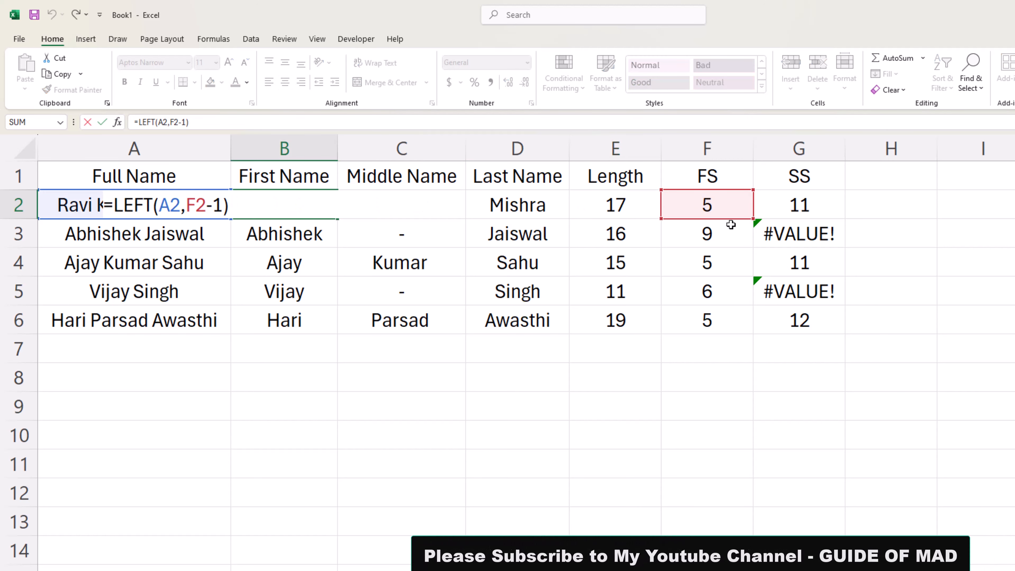
pyautogui.press('Escape')
pyautogui.click(725, 208)
pyautogui.doubleClick(725, 208)
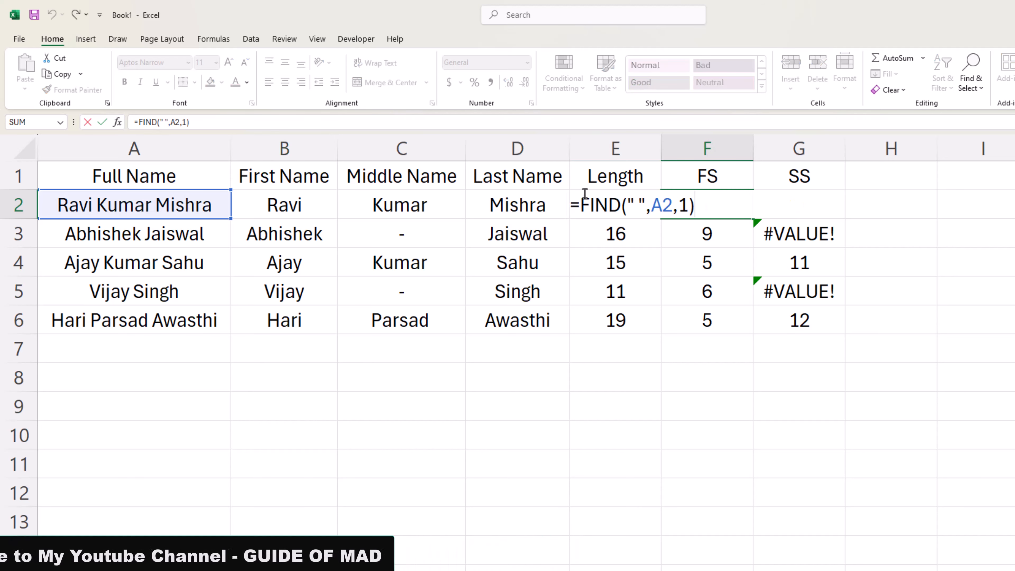
pyautogui.press('Escape')
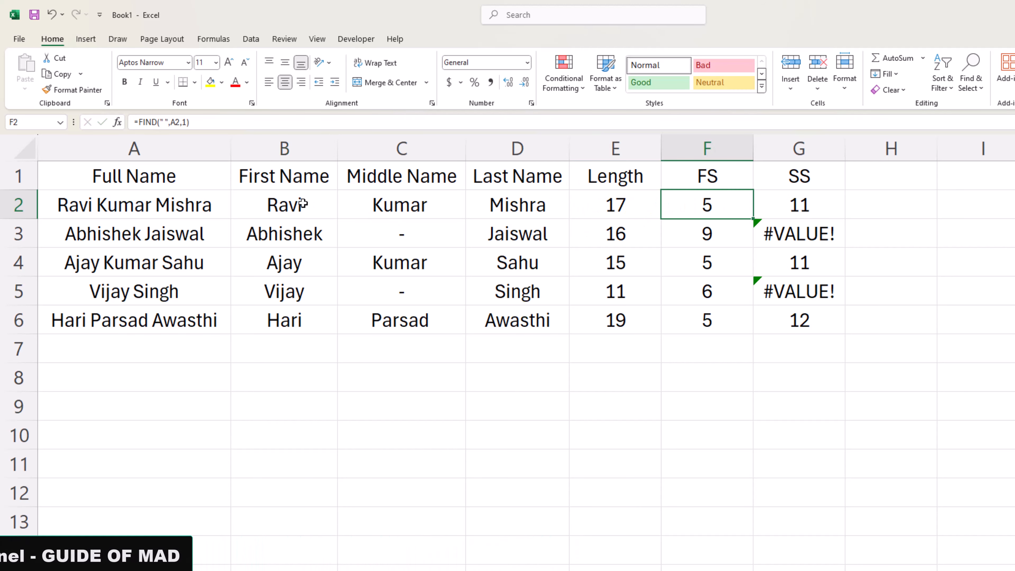
pyautogui.doubleClick(302, 204)
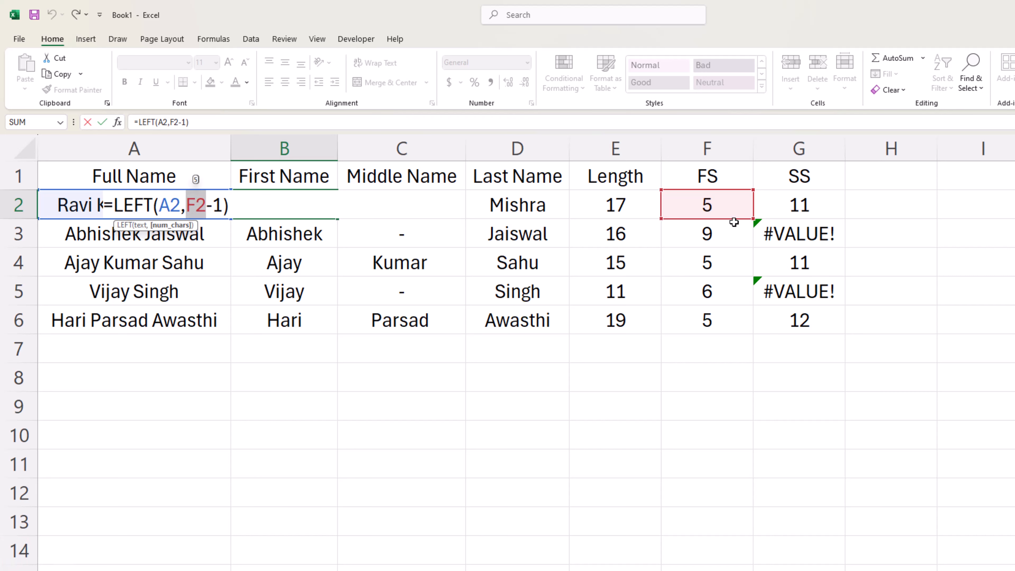
pyautogui.press('Escape')
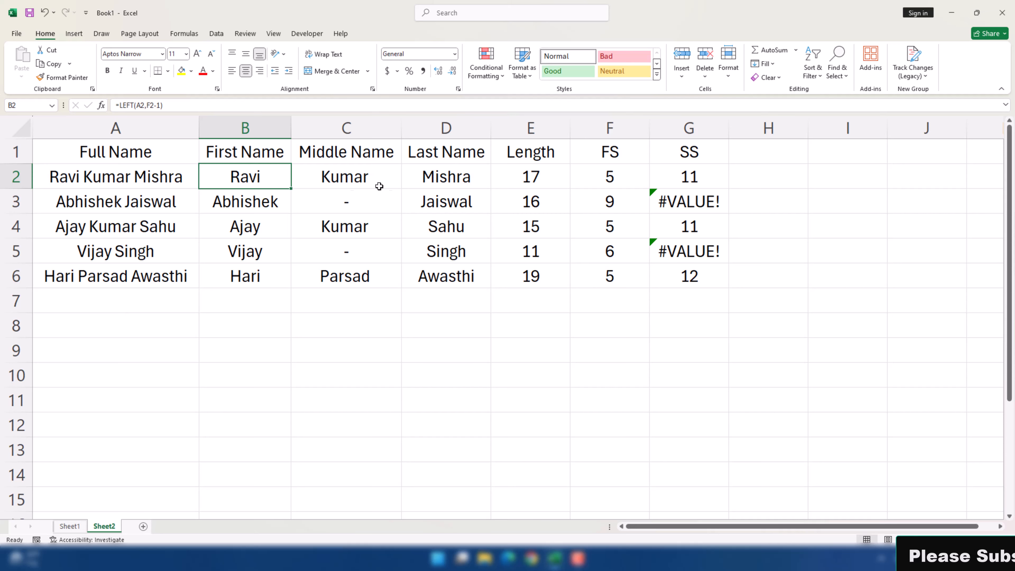
# Step: Examine the second-space FIND formula in G2 and the IFERROR last-name formula in D2 on Sheet2
pyautogui.doubleClick(683, 176)
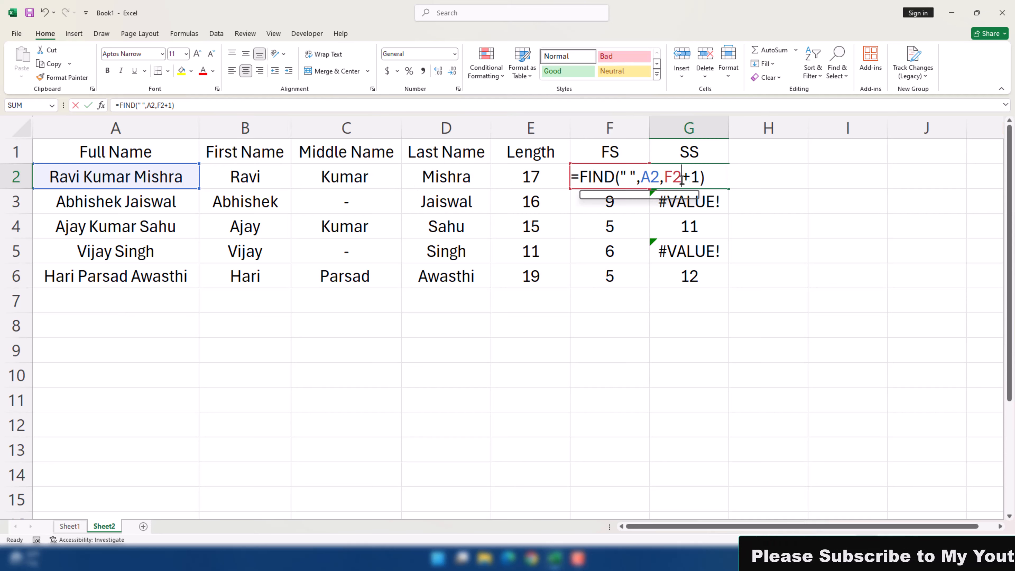
pyautogui.press('Escape')
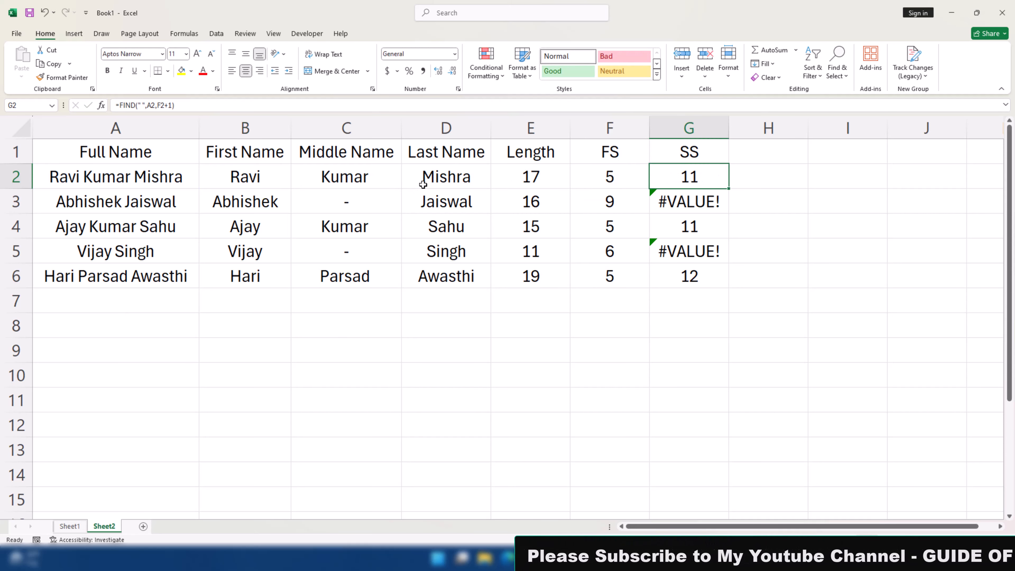
pyautogui.doubleClick(460, 180)
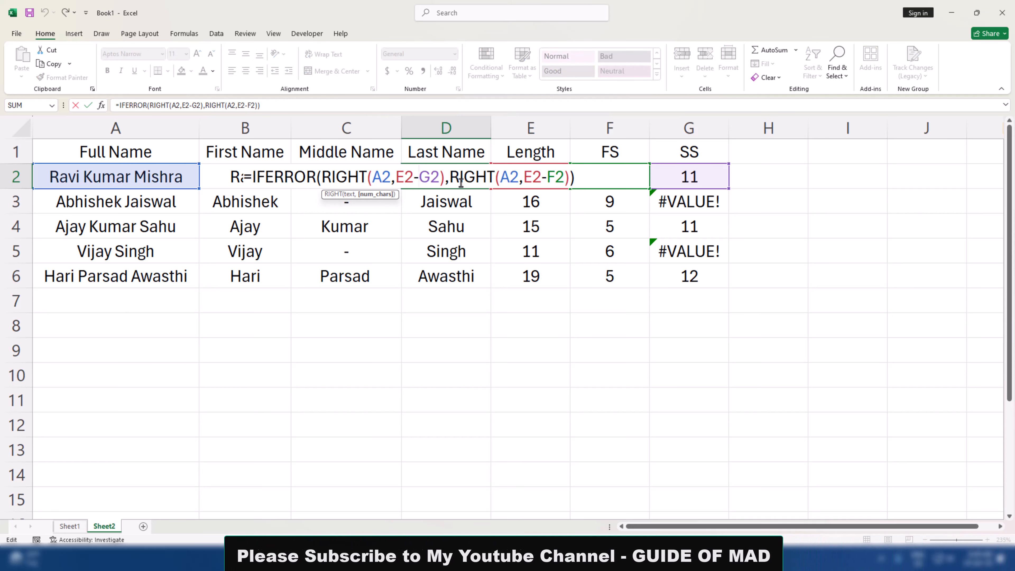
pyautogui.press('Escape')
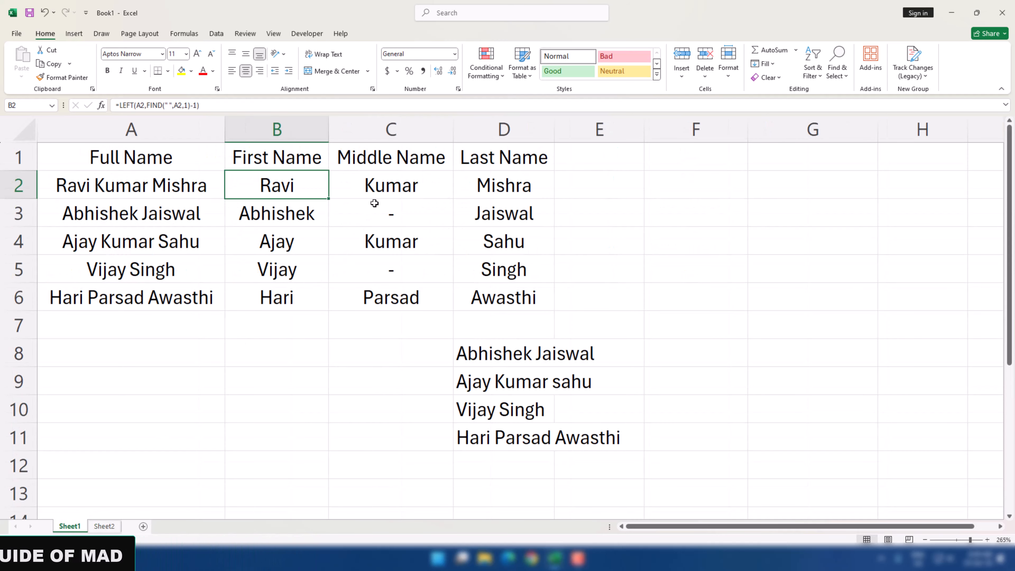
# Step: Examine the nested middle-name formula in C2 and last-name formula in D2 on Sheet1, which work without helper columns
pyautogui.click(390, 188)
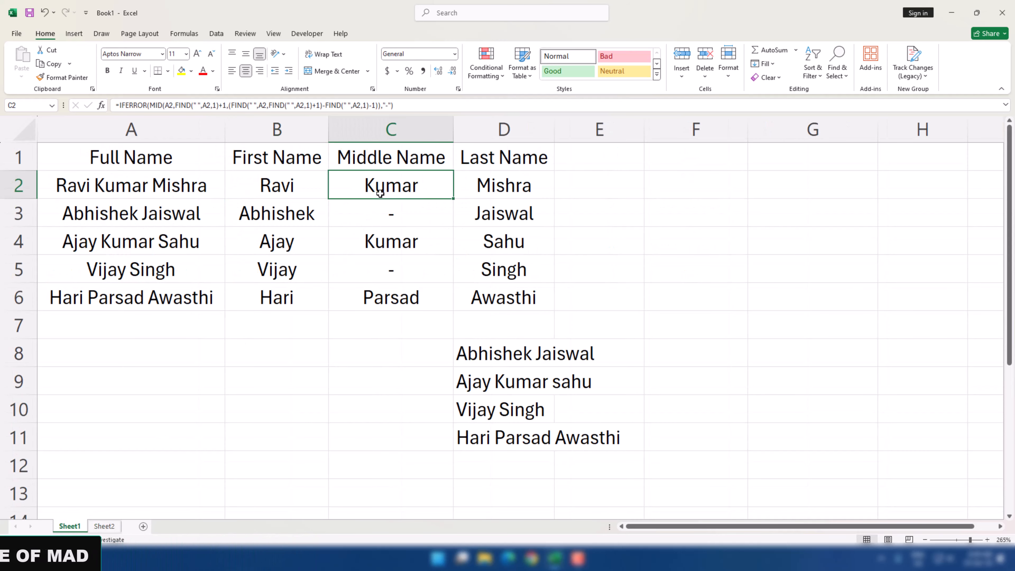
pyautogui.doubleClick(380, 191)
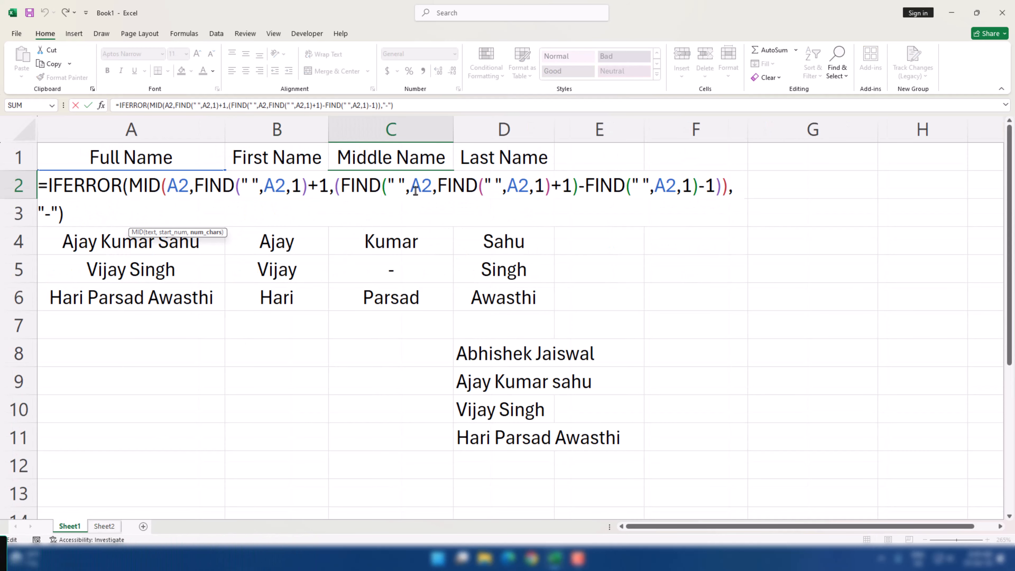
pyautogui.press('Escape')
pyautogui.click(487, 183)
pyautogui.doubleClick(507, 190)
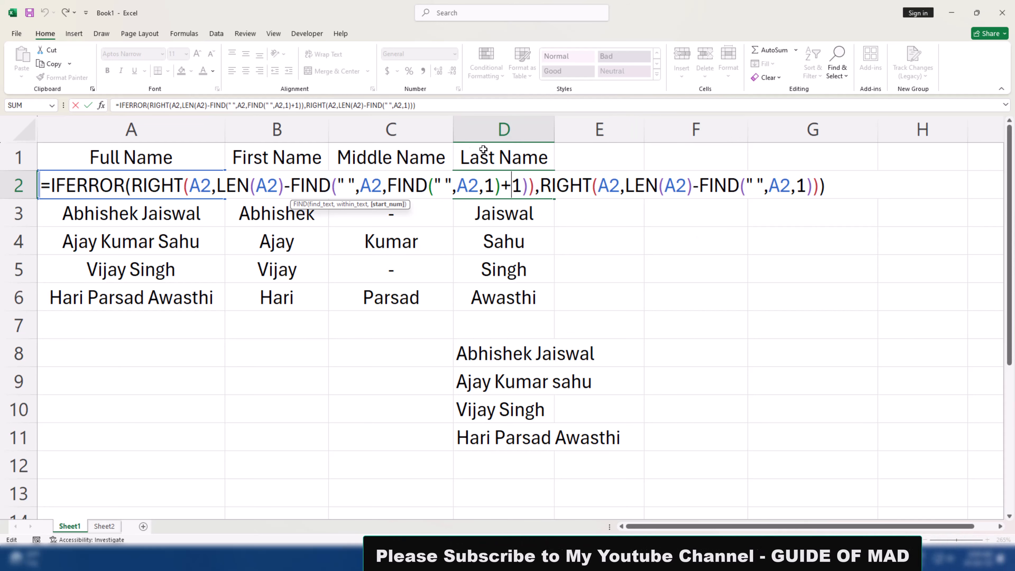
pyautogui.hotkey('ctrl', 'Return')
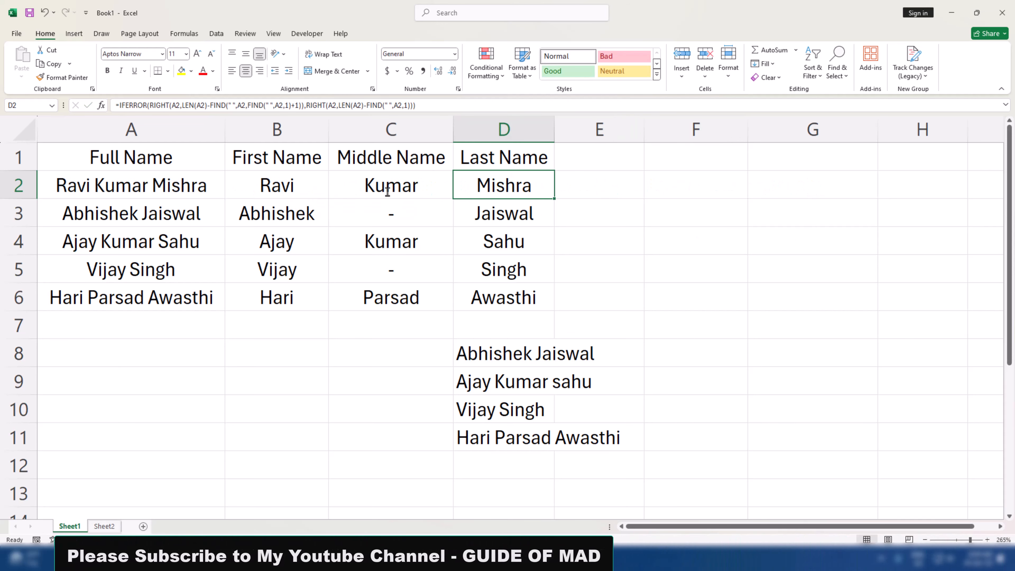
# Step: Look over columns E, F and G on Sheet1 and return to the helper-column version on Sheet2
pyautogui.click(584, 134)
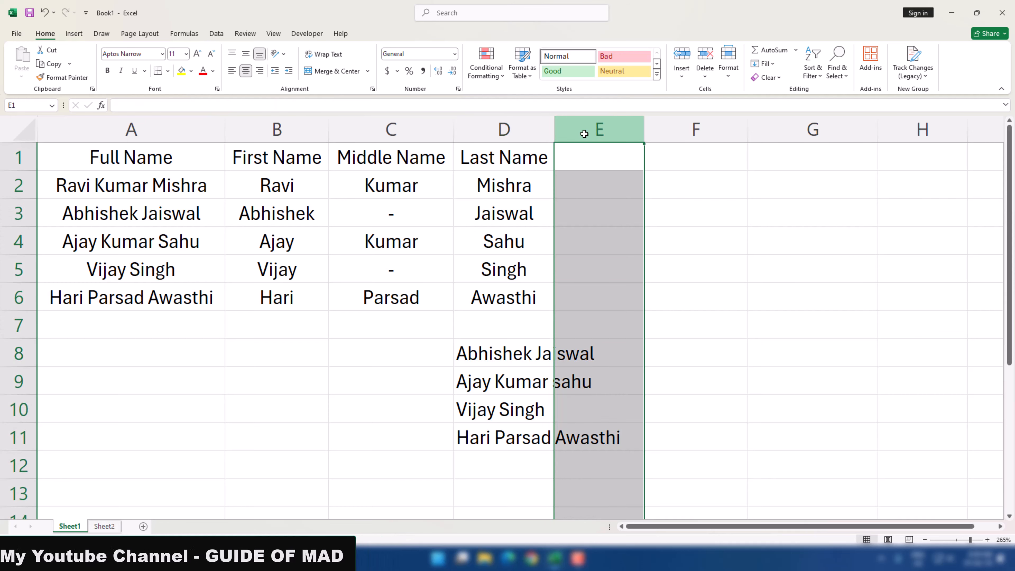
pyautogui.click(672, 129)
pyautogui.click(813, 136)
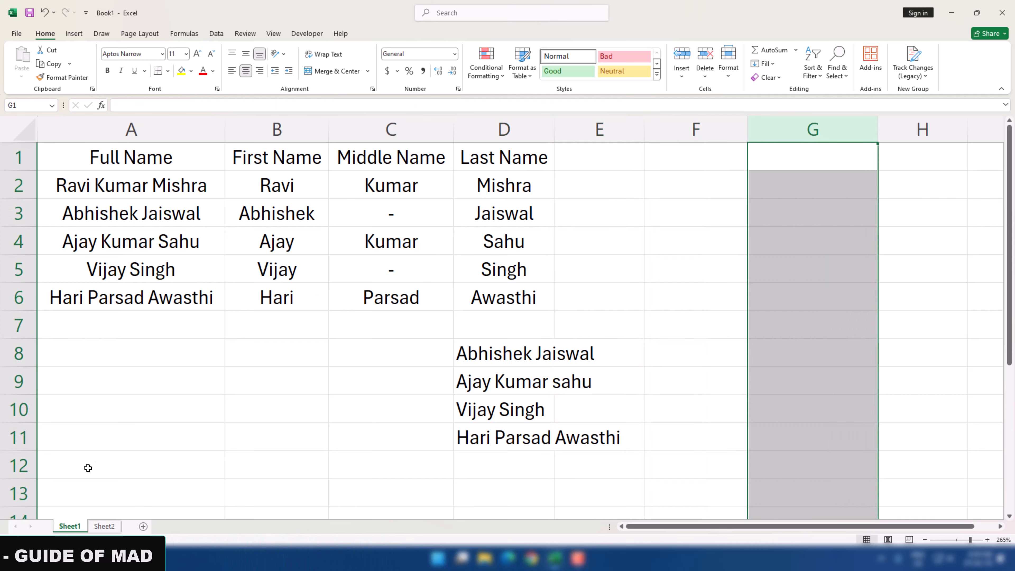
pyautogui.click(101, 527)
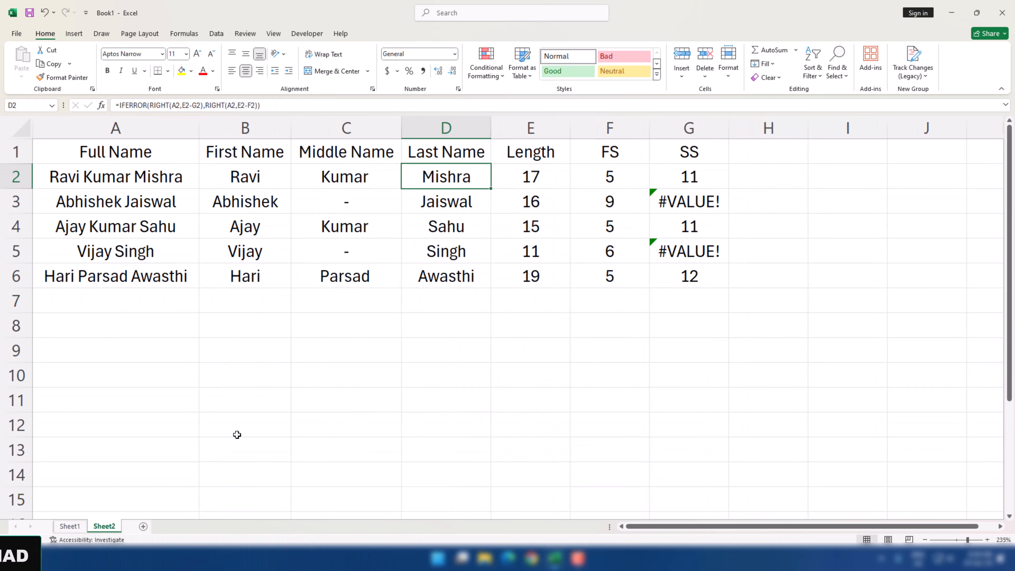